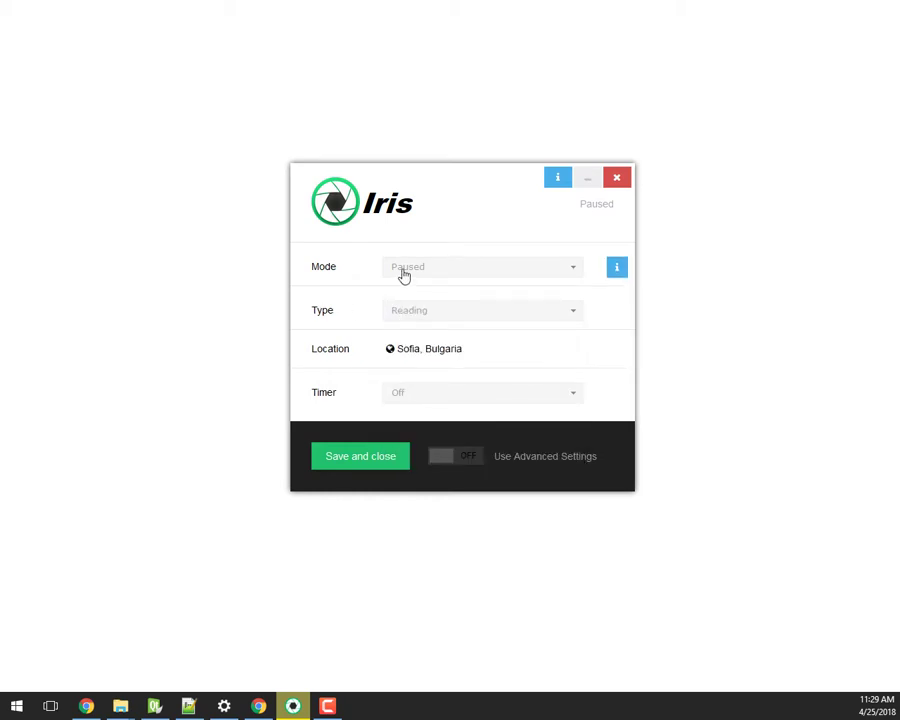
- Try out the Programming and Biohacker display types in Manual mode
{"action": "left_click", "coordinate": [416, 313]}
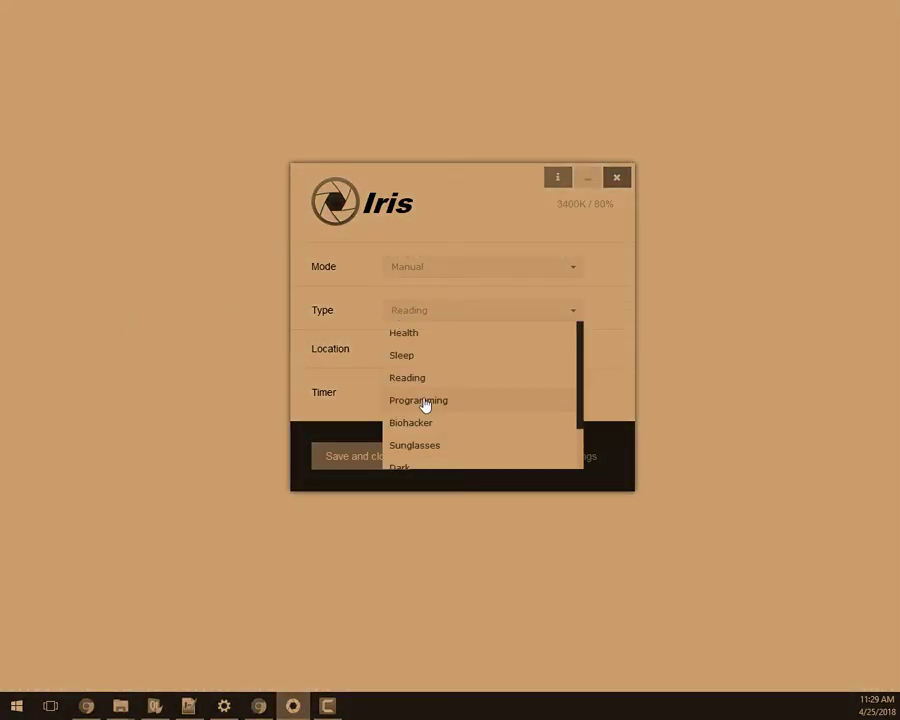
{"action": "left_click", "coordinate": [424, 401]}
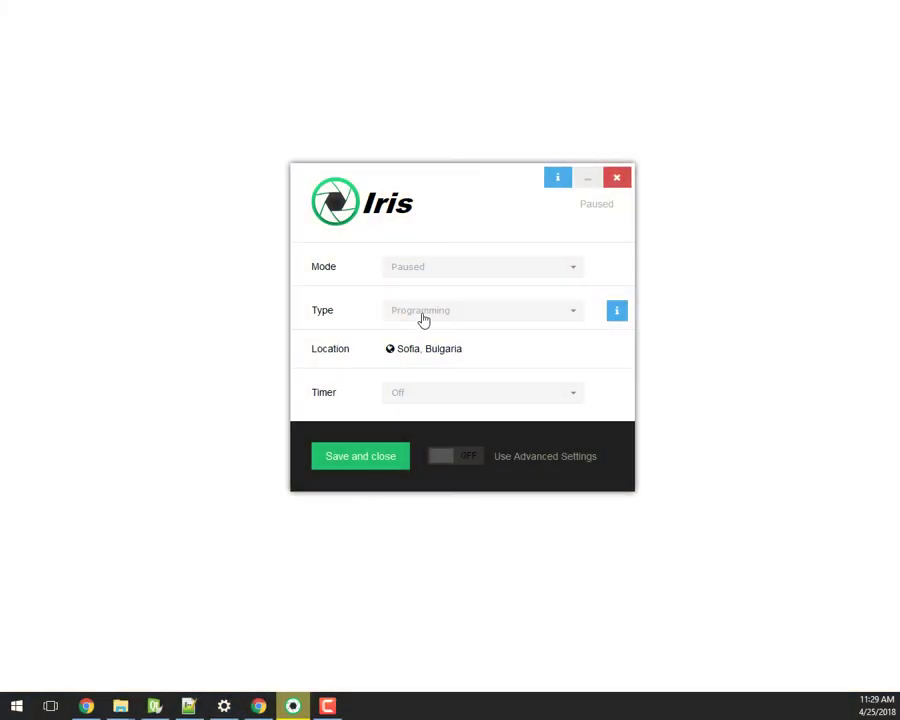
{"action": "left_click", "coordinate": [424, 312]}
{"action": "left_click", "coordinate": [423, 421]}
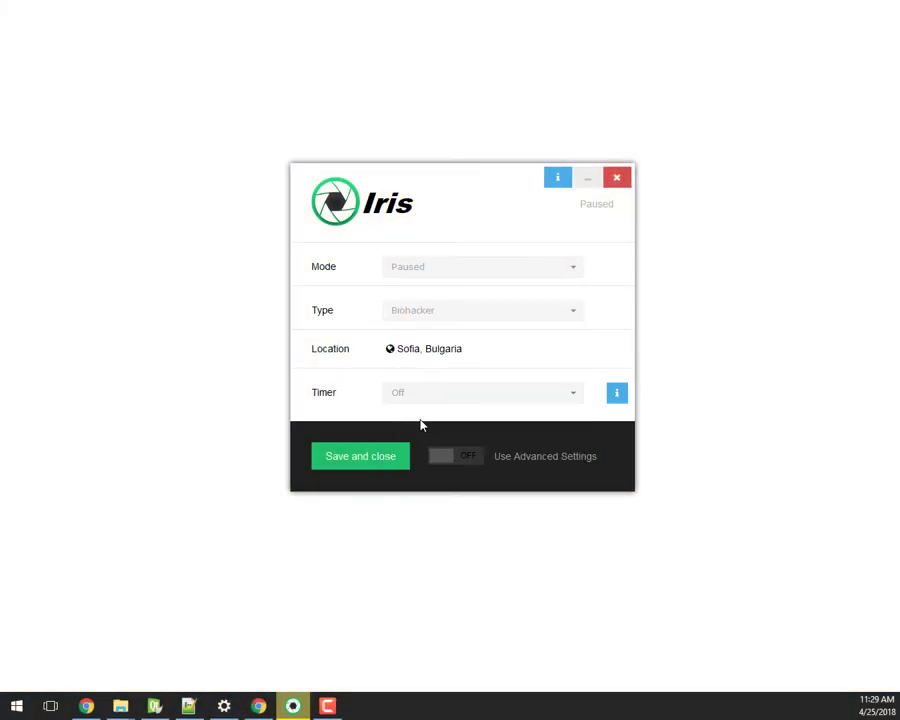
{"action": "left_click", "coordinate": [400, 276]}
{"action": "left_click", "coordinate": [403, 311]}
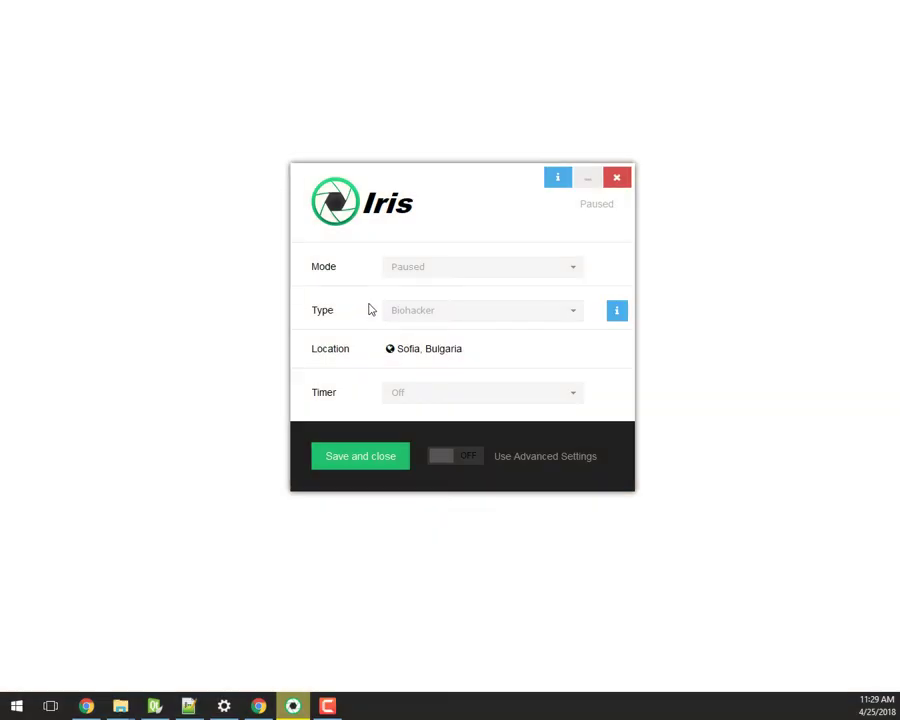
- Try out the Sunglasses and Dark display types in Manual mode
{"action": "left_click", "coordinate": [410, 312]}
{"action": "left_click", "coordinate": [428, 446]}
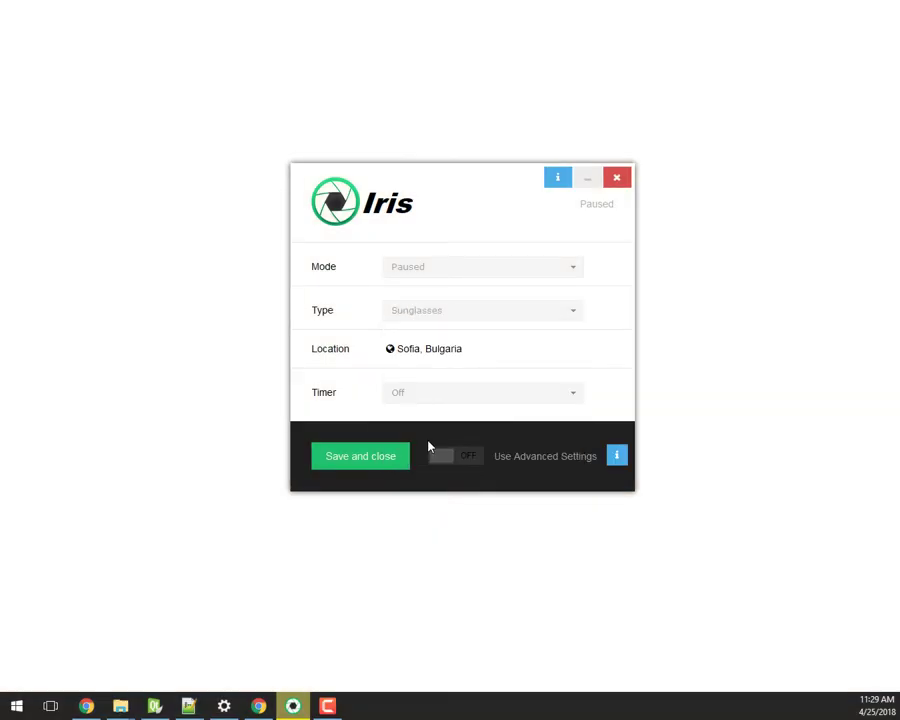
{"action": "left_click", "coordinate": [406, 312]}
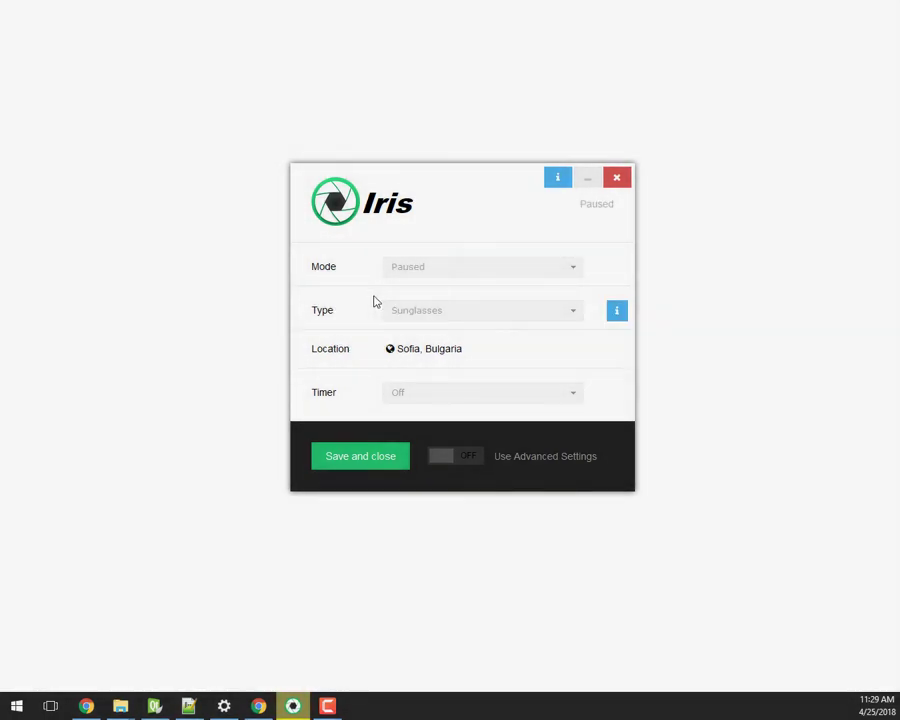
{"action": "left_click", "coordinate": [418, 313]}
{"action": "scroll", "coordinate": [430, 440], "scroll_direction": "down", "scroll_amount": 1}
{"action": "left_click", "coordinate": [405, 427]}
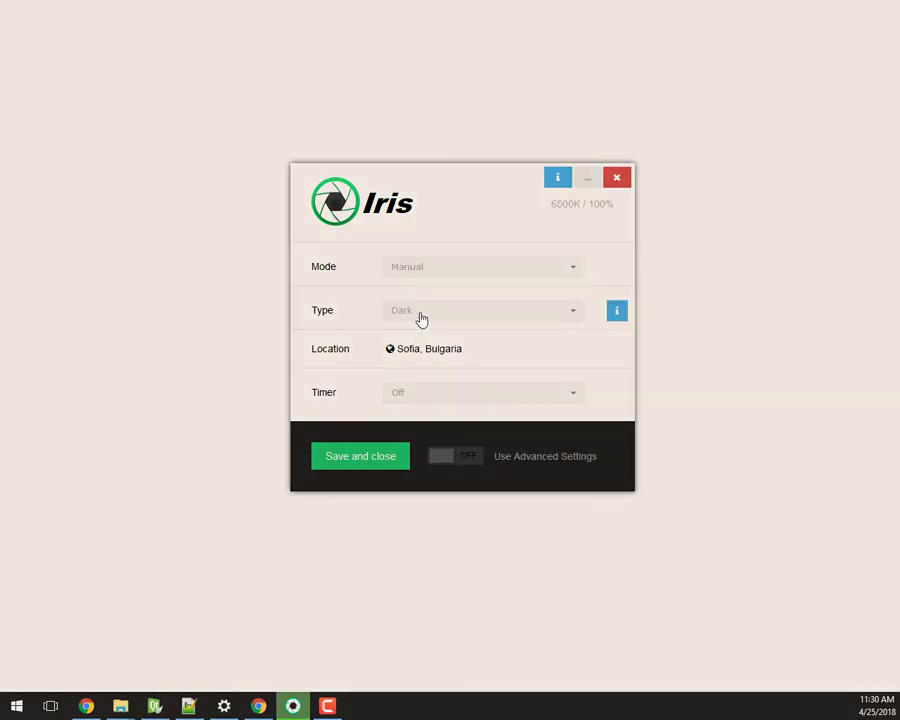
{"action": "left_click", "coordinate": [420, 317]}
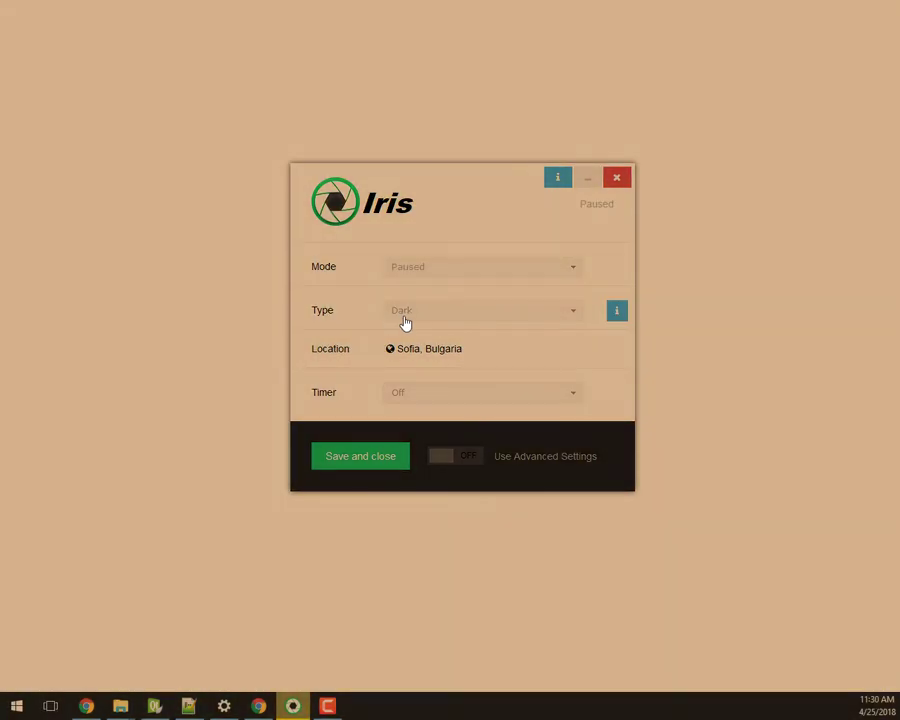
- Try out the Movie and Overlay display types in Manual mode
{"action": "left_click", "coordinate": [423, 318]}
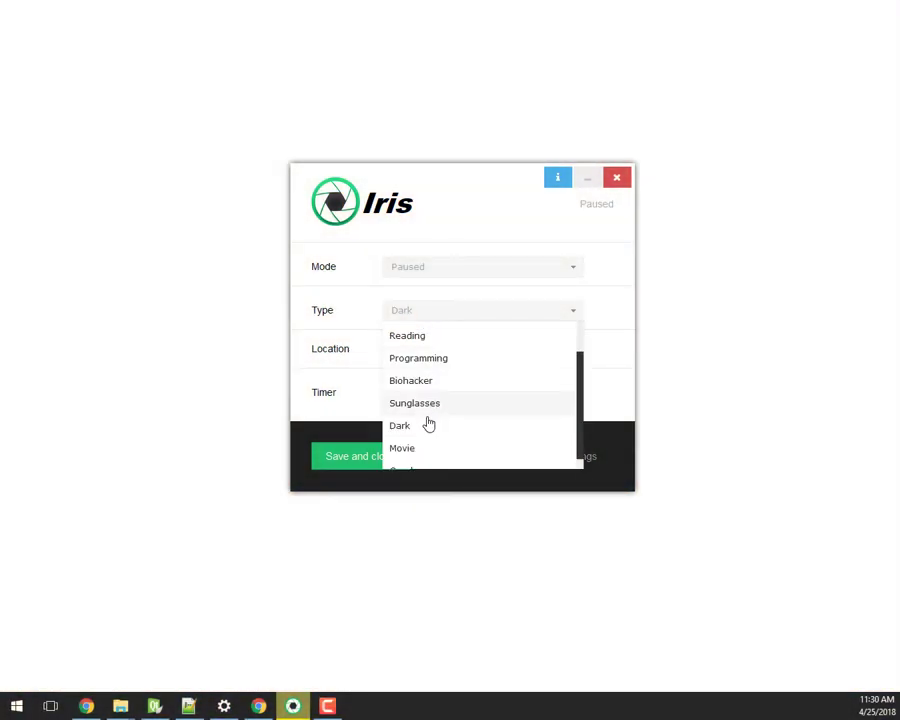
{"action": "left_click", "coordinate": [422, 448]}
{"action": "left_click", "coordinate": [414, 264]}
{"action": "left_click", "coordinate": [420, 310]}
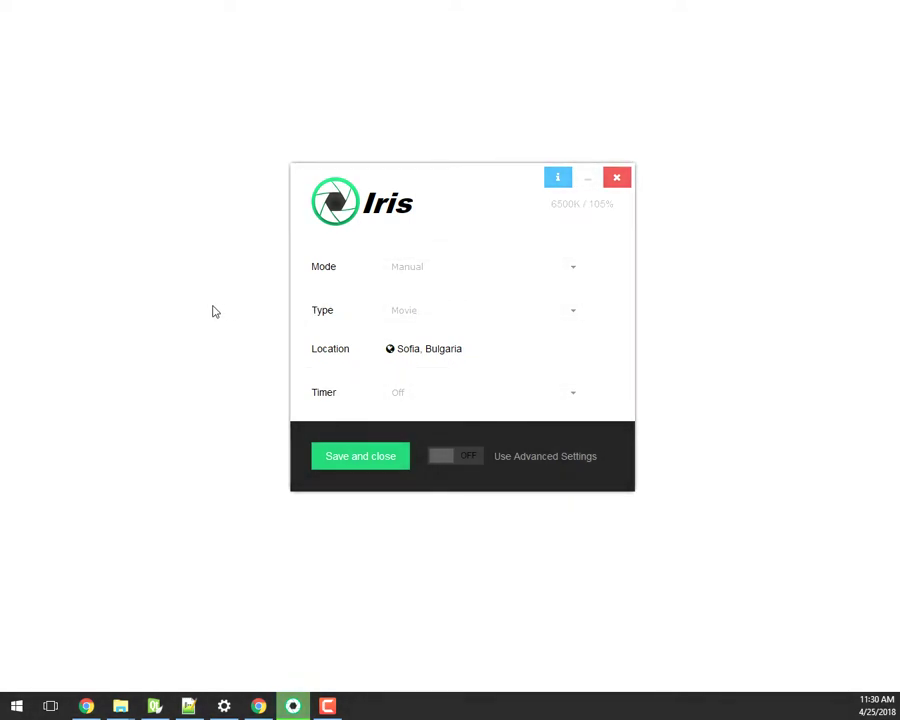
{"action": "left_click", "coordinate": [430, 315]}
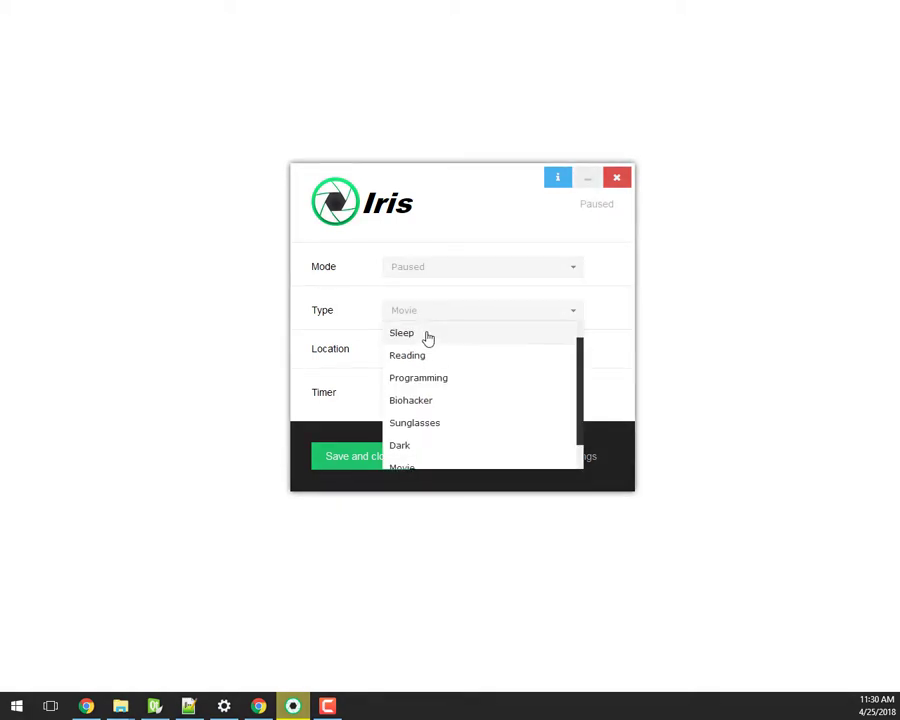
{"action": "scroll", "coordinate": [432, 420], "scroll_direction": "down", "scroll_amount": 1}
{"action": "left_click", "coordinate": [416, 458]}
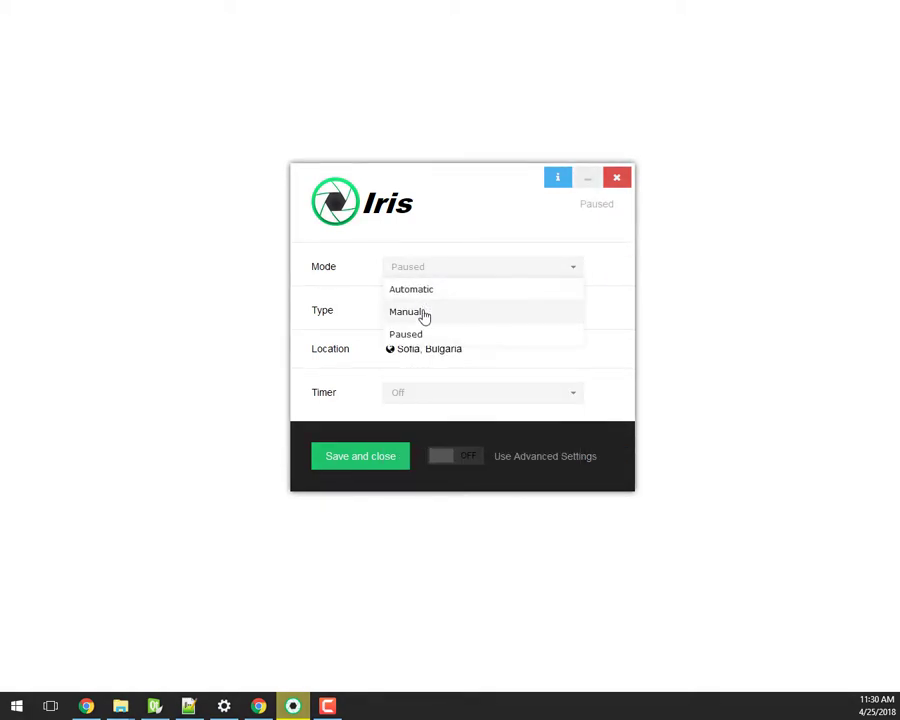
{"action": "left_click", "coordinate": [424, 313]}
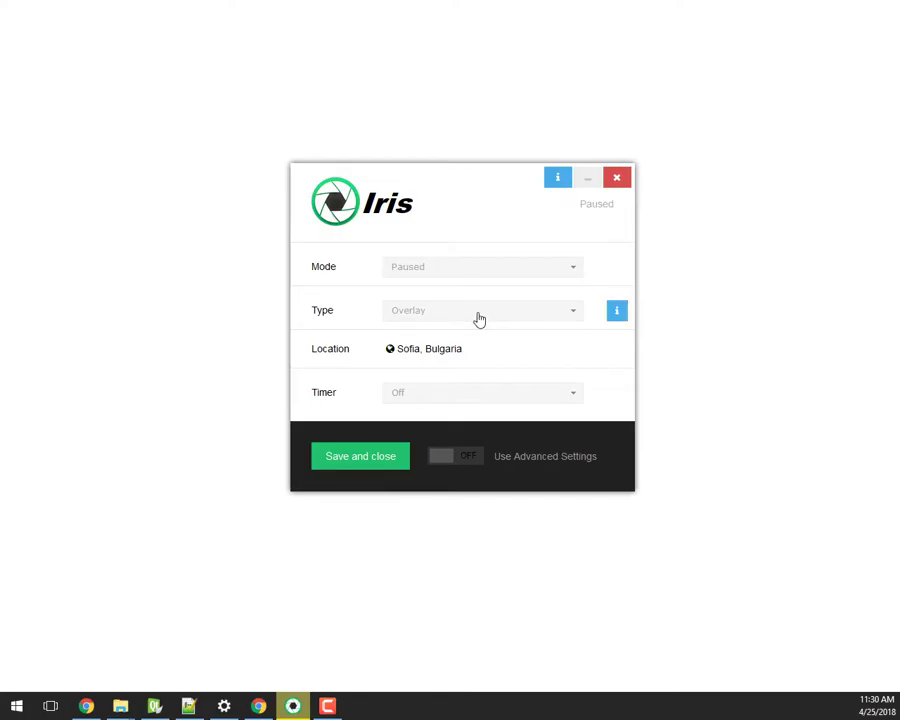
- Set the mode to Automatic and the display type to Health
{"action": "left_click", "coordinate": [420, 267]}
{"action": "left_click", "coordinate": [410, 288]}
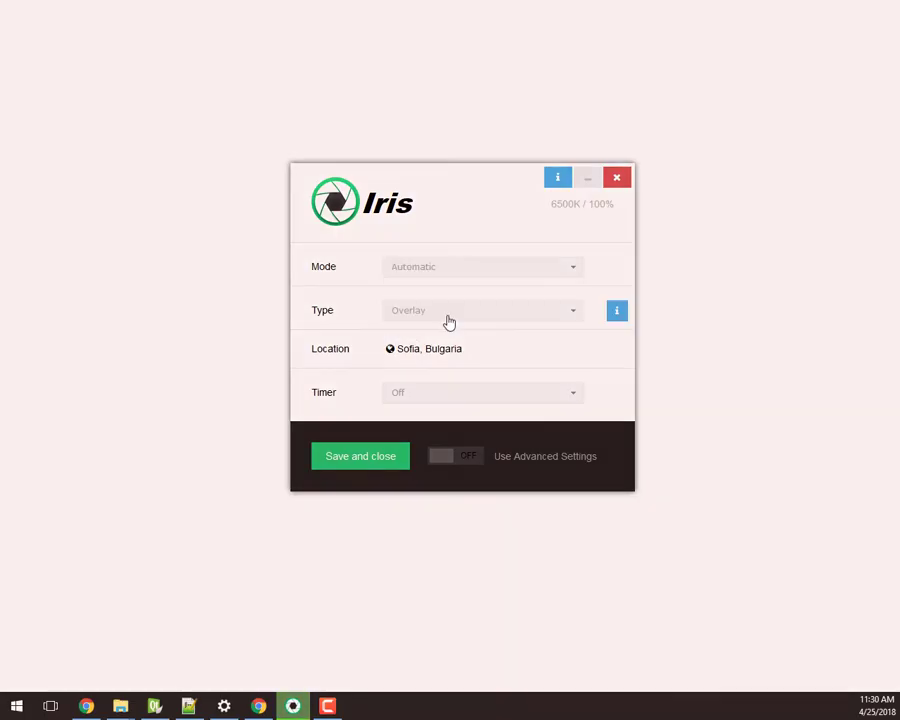
{"action": "left_click", "coordinate": [445, 310]}
{"action": "left_click_drag", "start_coordinate": [578, 370], "coordinate": [579, 311]}
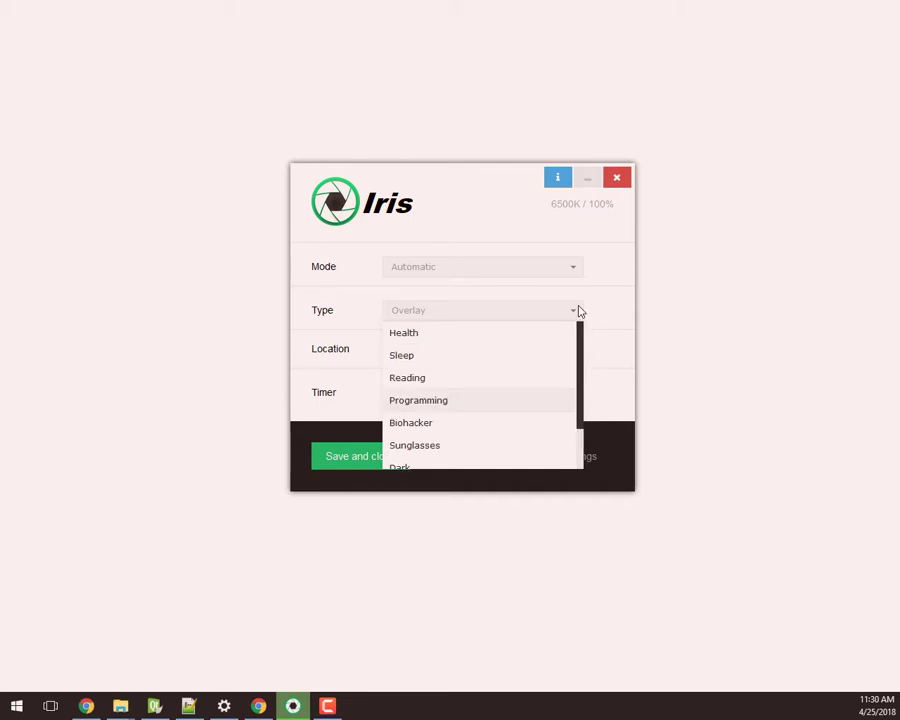
{"action": "left_click", "coordinate": [447, 338]}
{"action": "left_click", "coordinate": [428, 268]}
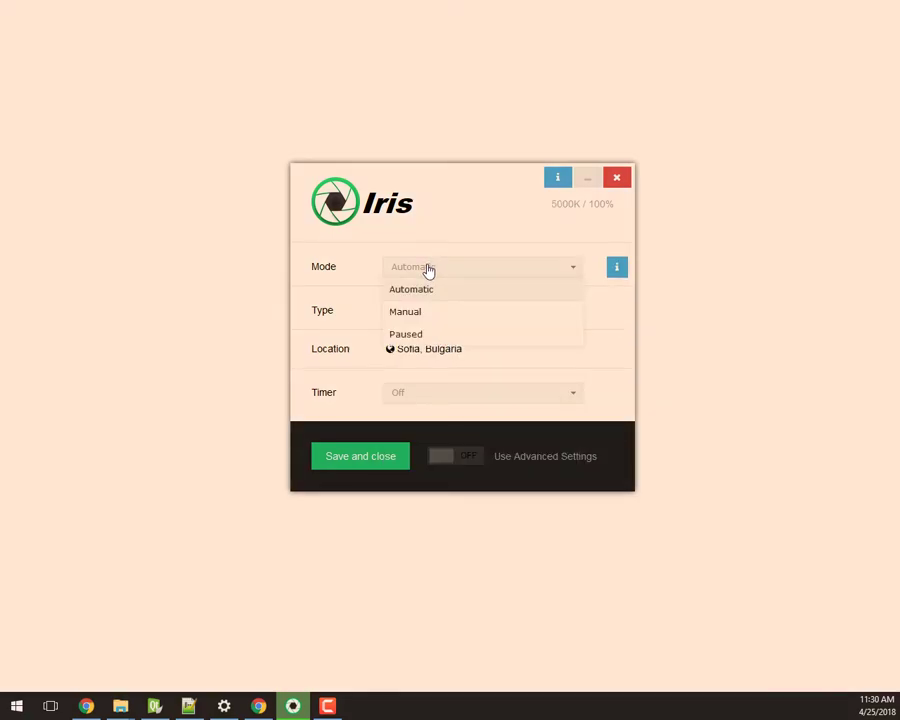
{"action": "left_click", "coordinate": [415, 291]}
- Set the timer to Normal and turn on the advanced settings
{"action": "left_click", "coordinate": [424, 392]}
{"action": "left_click", "coordinate": [422, 436]}
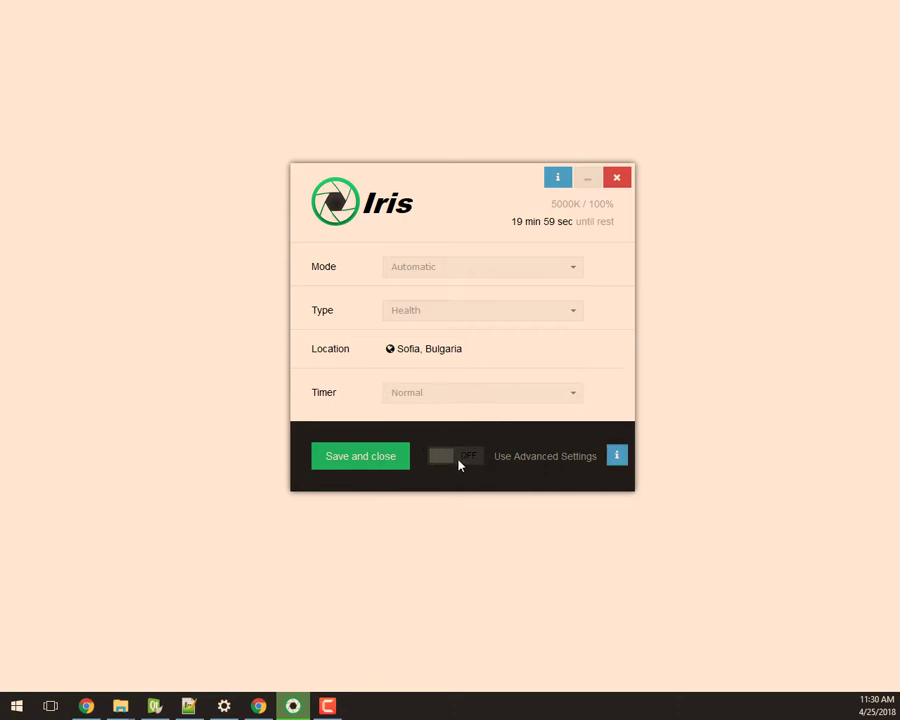
{"action": "left_click", "coordinate": [447, 462]}
- Lower the Day Light value in the Blue light settings to 58
{"action": "scroll", "coordinate": [608, 278], "scroll_direction": "down", "scroll_amount": 2}
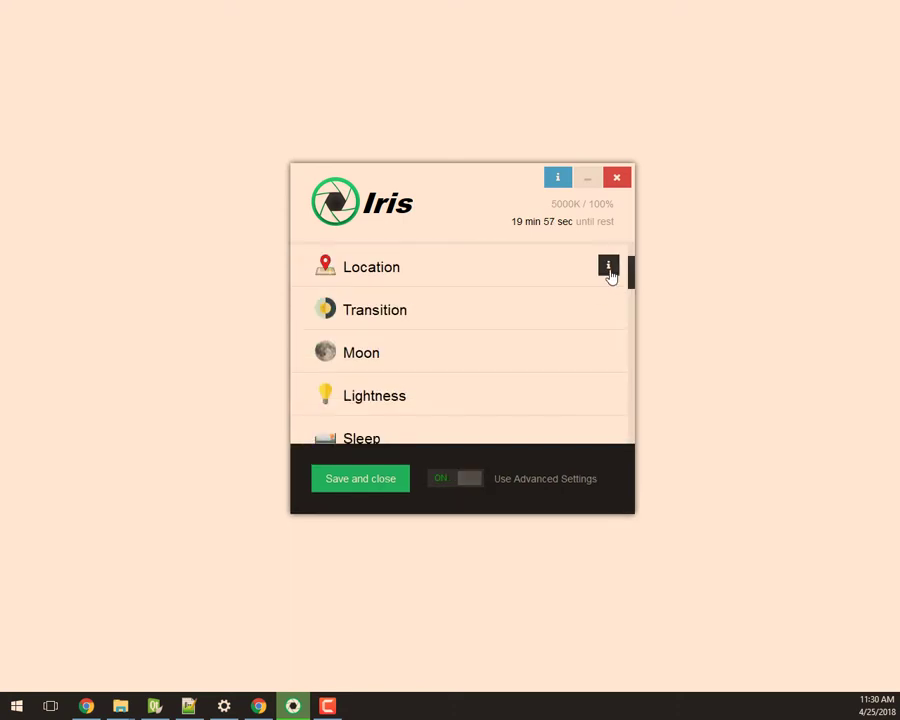
{"action": "left_click_drag", "start_coordinate": [633, 280], "coordinate": [657, 250]}
{"action": "left_click", "coordinate": [433, 272]}
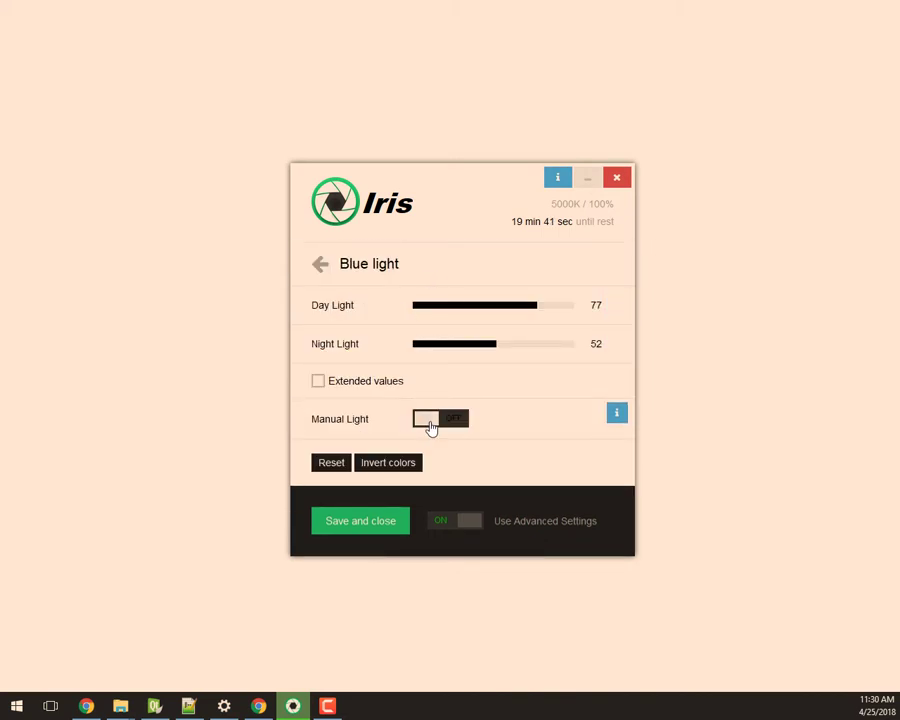
{"action": "left_click_drag", "start_coordinate": [512, 313], "coordinate": [478, 316]}
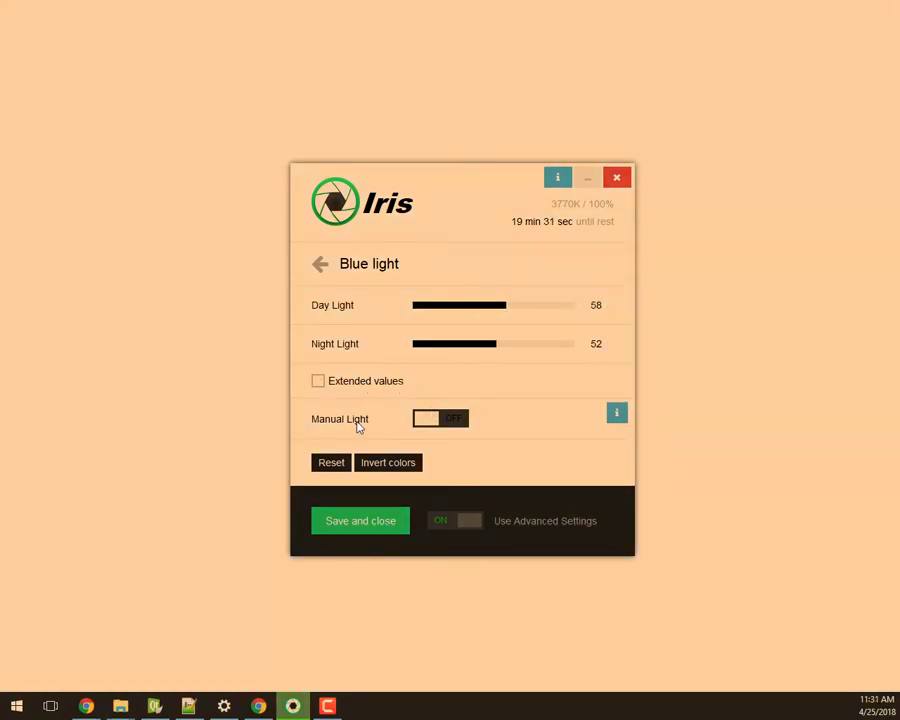
- Invert the screen colors from the Blue light settings, revert them and return to the settings list
{"action": "left_click", "coordinate": [375, 466]}
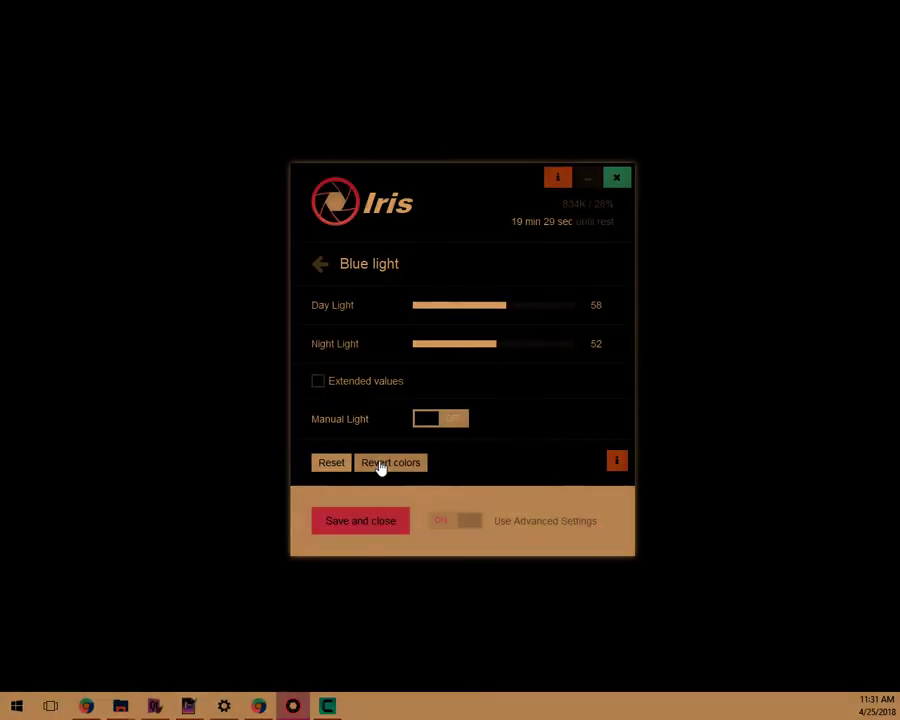
{"action": "left_click", "coordinate": [380, 465]}
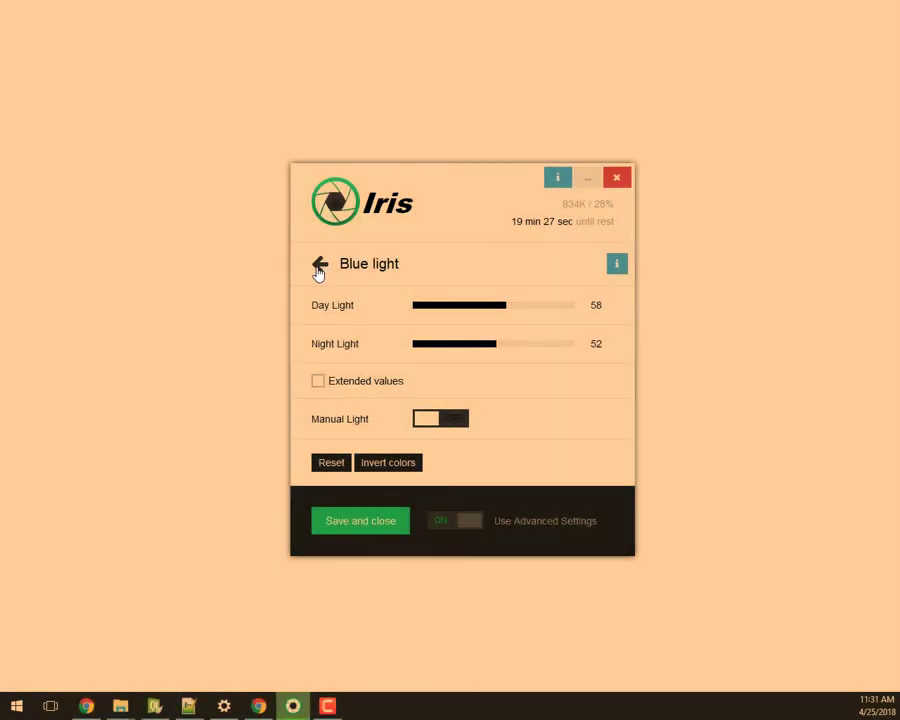
{"action": "left_click", "coordinate": [321, 266]}
- Try out different Day Brightness values in the Brightness settings and leave it at 100
{"action": "left_click", "coordinate": [392, 317]}
{"action": "left_click_drag", "start_coordinate": [538, 305], "coordinate": [570, 309]}
{"action": "left_click_drag", "start_coordinate": [444, 310], "coordinate": [615, 313]}
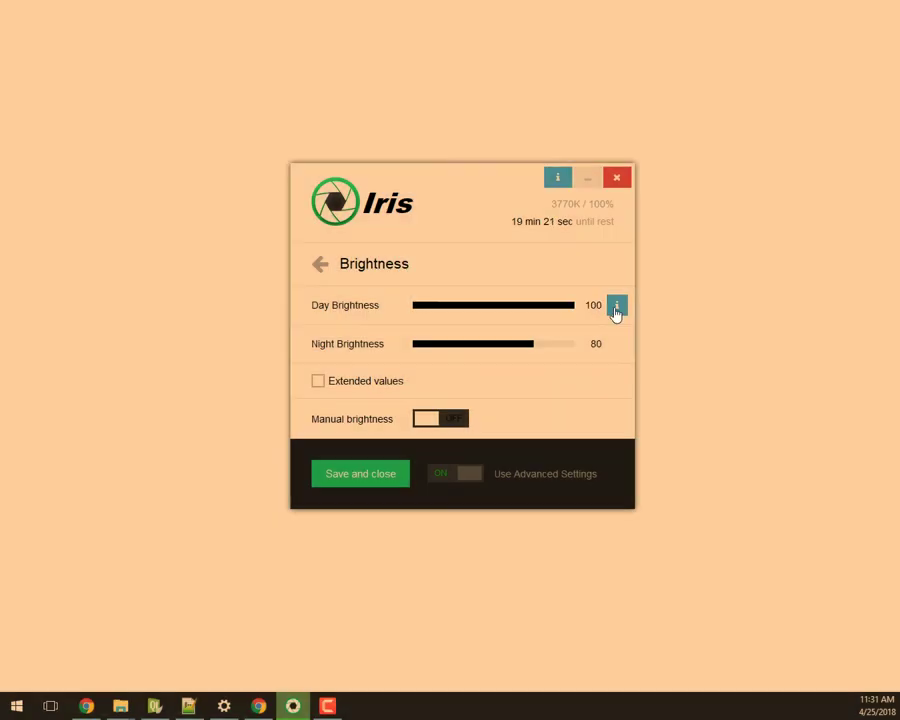
{"action": "left_click", "coordinate": [318, 263]}
- Look through the Location, Transition, Sleep and Manage monitors settings
{"action": "left_click", "coordinate": [380, 352]}
{"action": "left_click", "coordinate": [322, 266]}
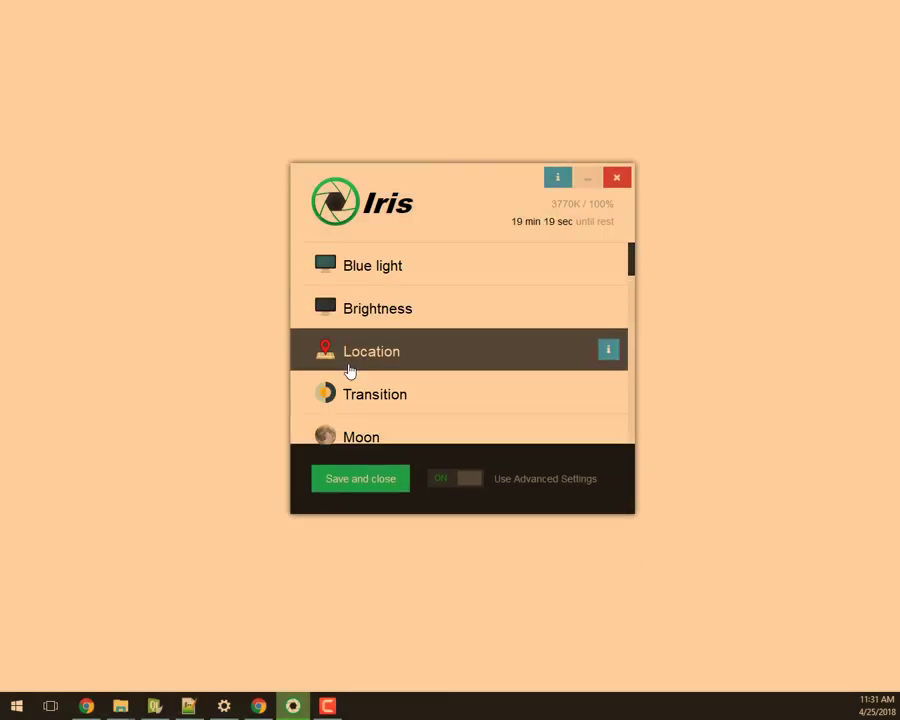
{"action": "left_click", "coordinate": [365, 390]}
{"action": "left_click", "coordinate": [322, 266]}
{"action": "scroll", "coordinate": [414, 380], "scroll_direction": "down", "scroll_amount": 3}
{"action": "scroll", "coordinate": [402, 365], "scroll_direction": "down", "scroll_amount": 1}
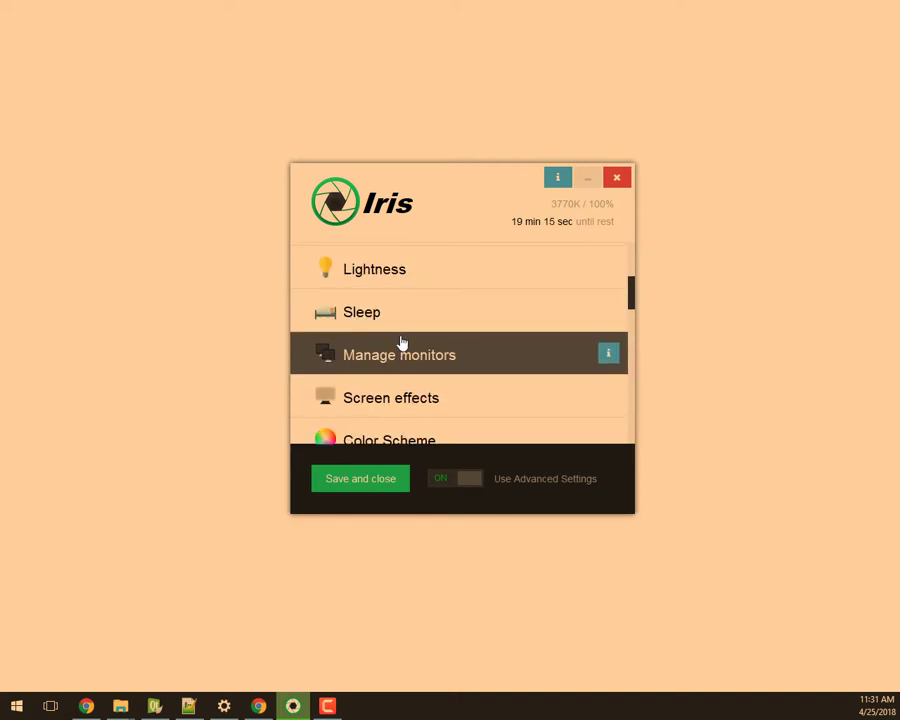
{"action": "left_click", "coordinate": [416, 328]}
{"action": "left_click", "coordinate": [326, 268]}
{"action": "left_click", "coordinate": [384, 358]}
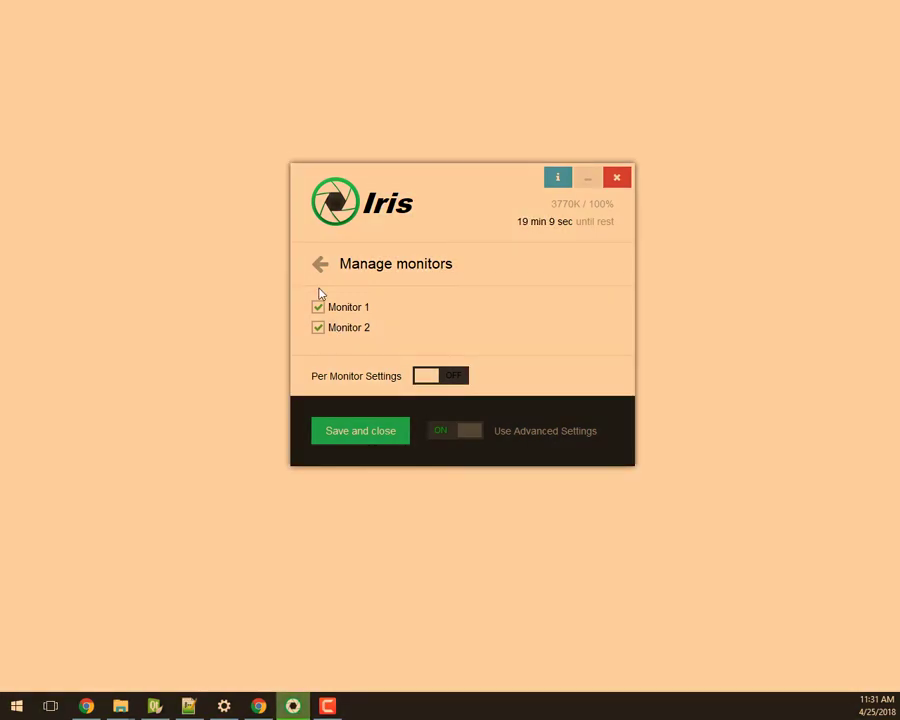
{"action": "left_click", "coordinate": [320, 266]}
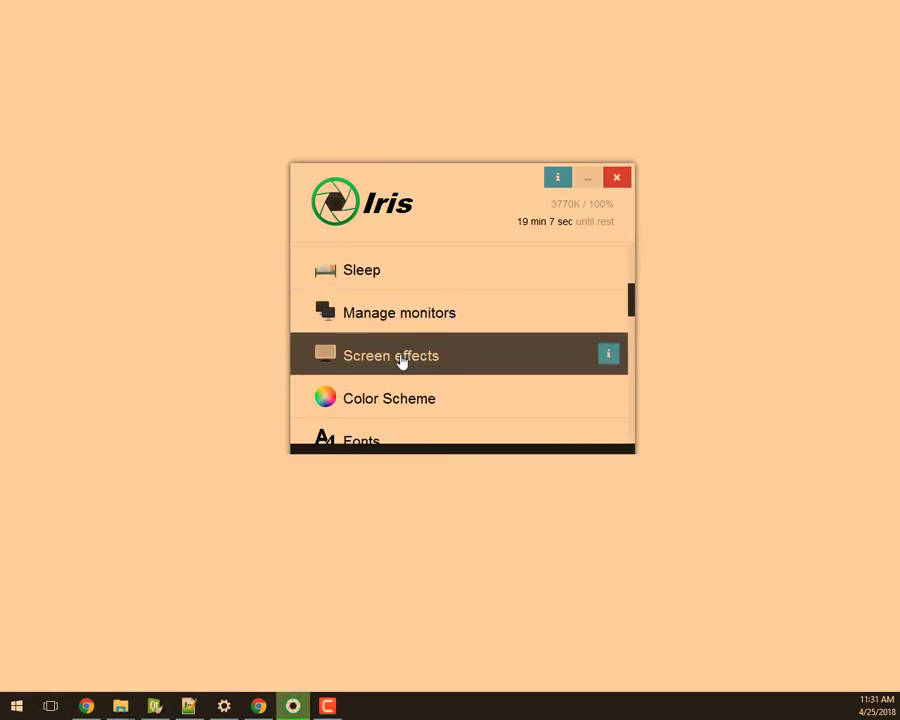
- Try the Simple Inversion screen effect with screen effects turned on, and turn them off again
{"action": "left_click", "coordinate": [400, 361]}
{"action": "left_click", "coordinate": [428, 356]}
{"action": "left_click", "coordinate": [446, 317]}
{"action": "left_click", "coordinate": [446, 364]}
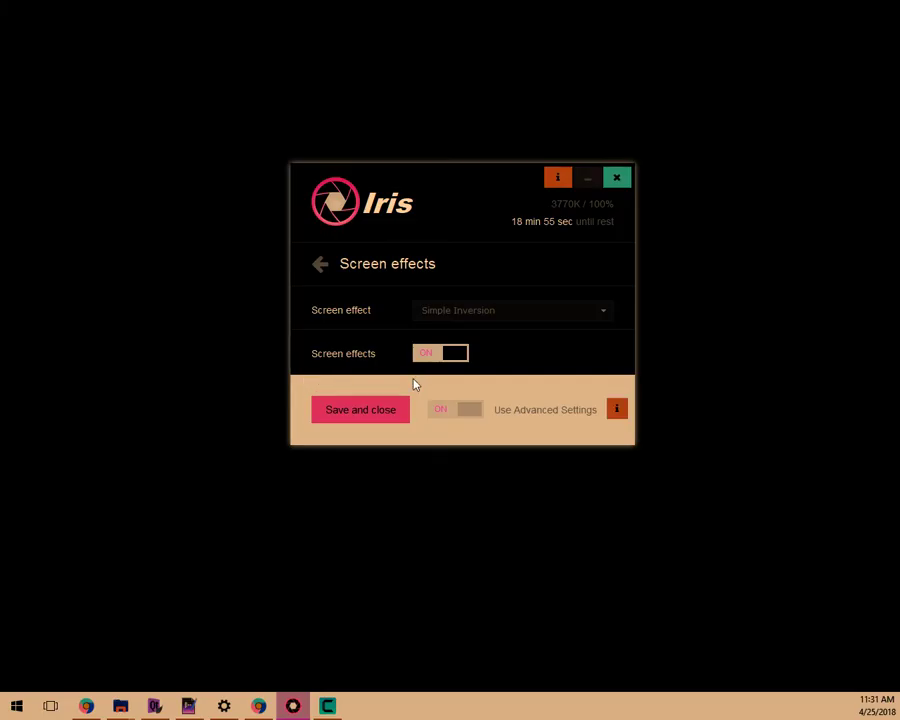
{"action": "left_click", "coordinate": [455, 353]}
{"action": "left_click", "coordinate": [320, 264]}
- Look through the Color Scheme, Fonts and Magnification settings
{"action": "scroll", "coordinate": [388, 342], "scroll_direction": "down", "scroll_amount": 1}
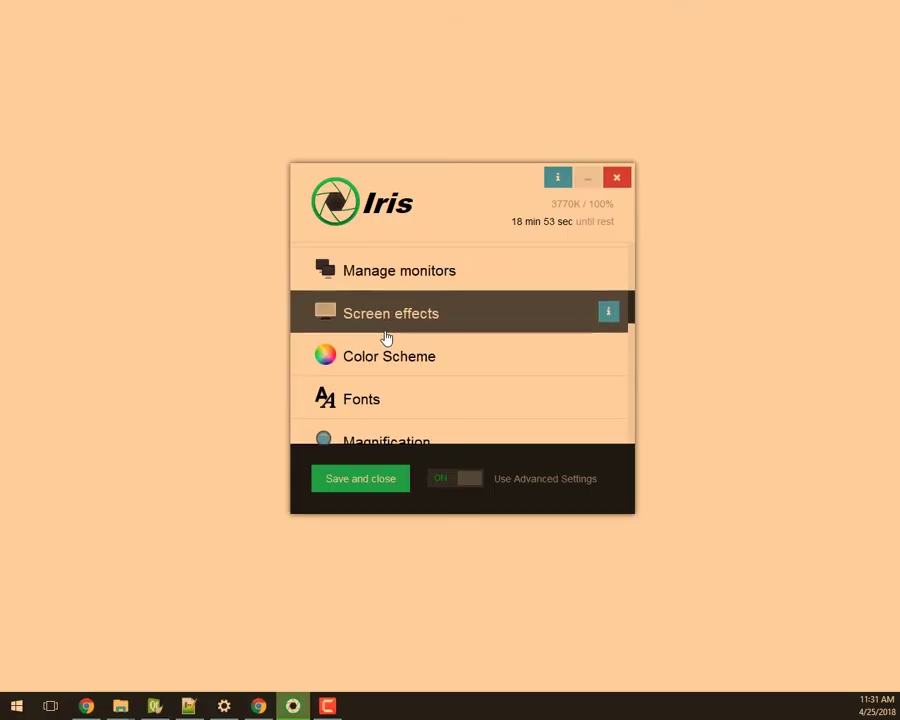
{"action": "left_click", "coordinate": [401, 360]}
{"action": "left_click", "coordinate": [320, 265]}
{"action": "scroll", "coordinate": [395, 345], "scroll_direction": "down", "scroll_amount": 1}
{"action": "left_click", "coordinate": [380, 359]}
{"action": "left_click", "coordinate": [320, 264]}
{"action": "scroll", "coordinate": [382, 350], "scroll_direction": "down", "scroll_amount": 1}
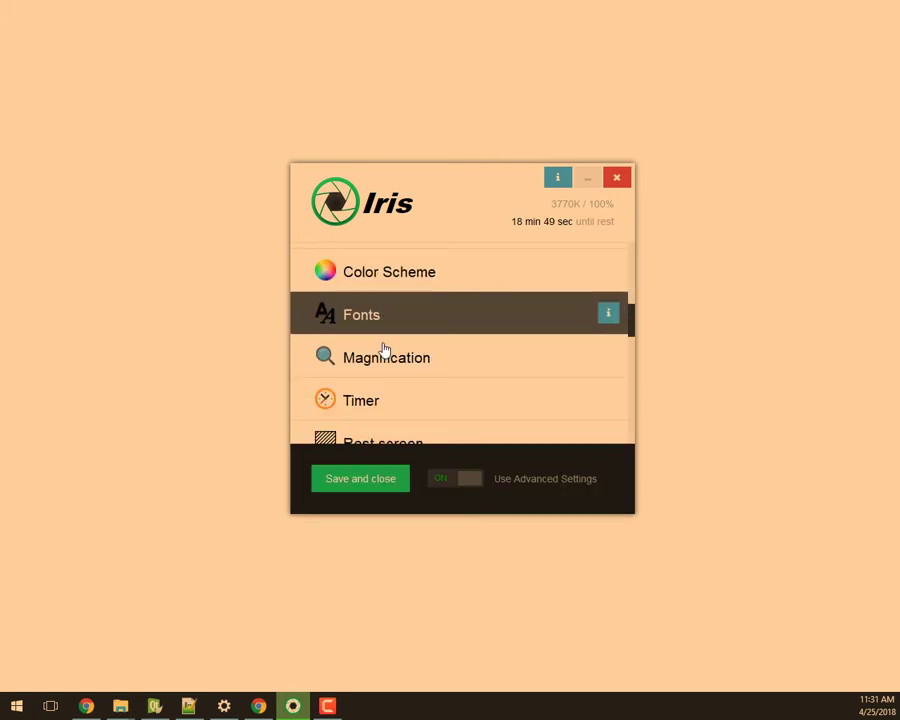
{"action": "left_click", "coordinate": [385, 353]}
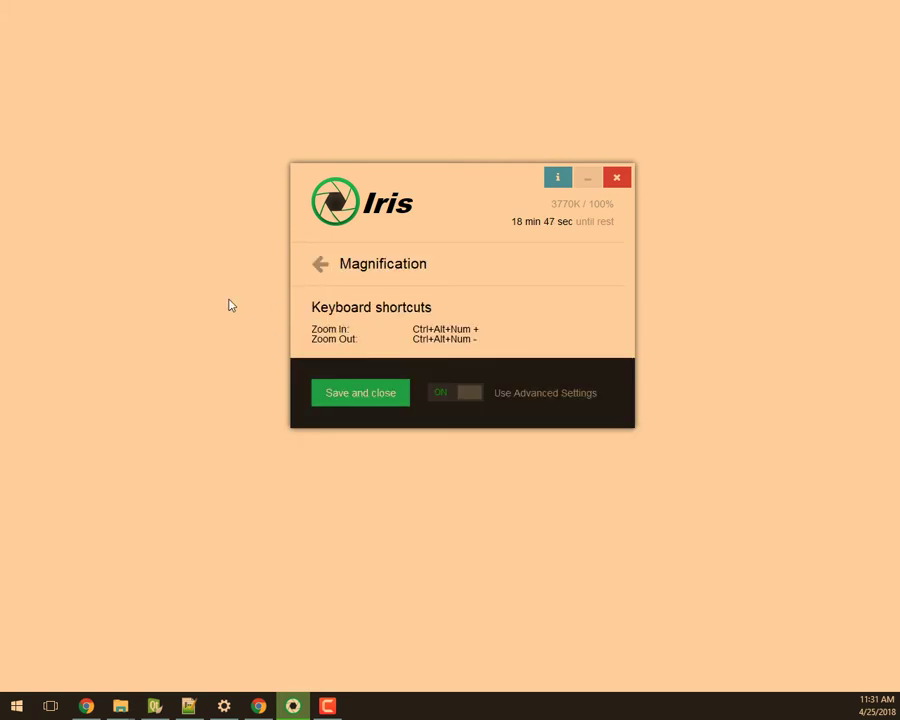
{"action": "left_click", "coordinate": [322, 266]}
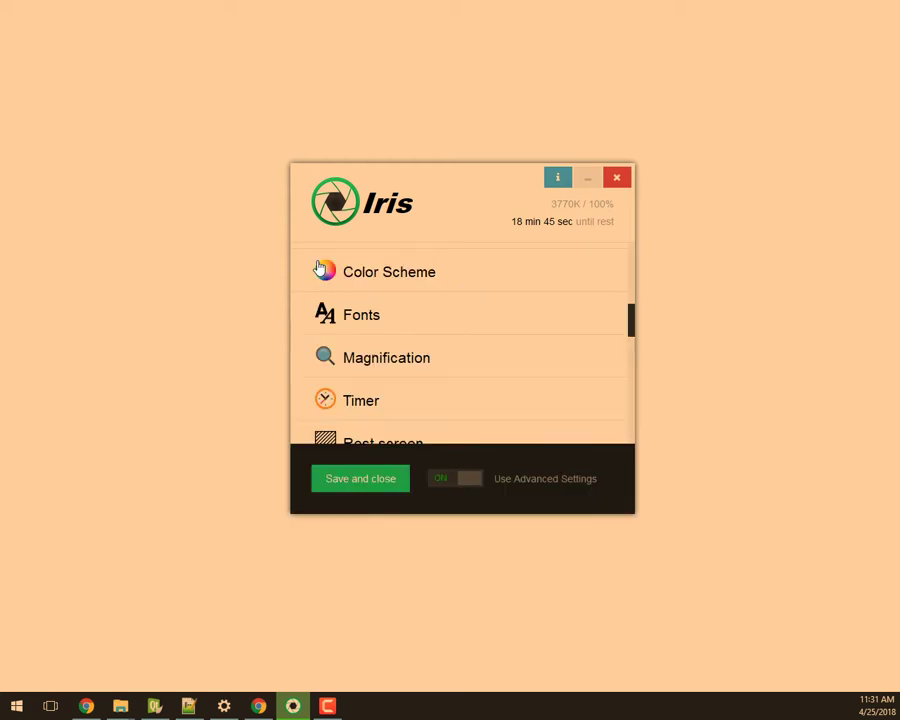
- Start a rest break immediately from the Timer settings, skip it and return to the settings list
{"action": "scroll", "coordinate": [365, 364], "scroll_direction": "down", "scroll_amount": 2}
{"action": "left_click", "coordinate": [370, 327]}
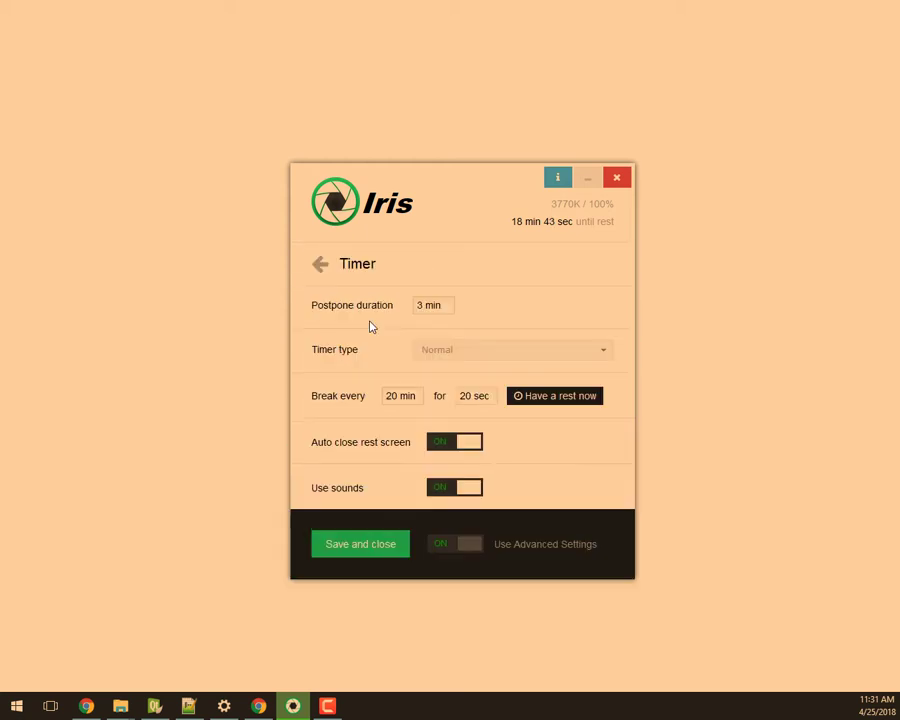
{"action": "left_click", "coordinate": [548, 398]}
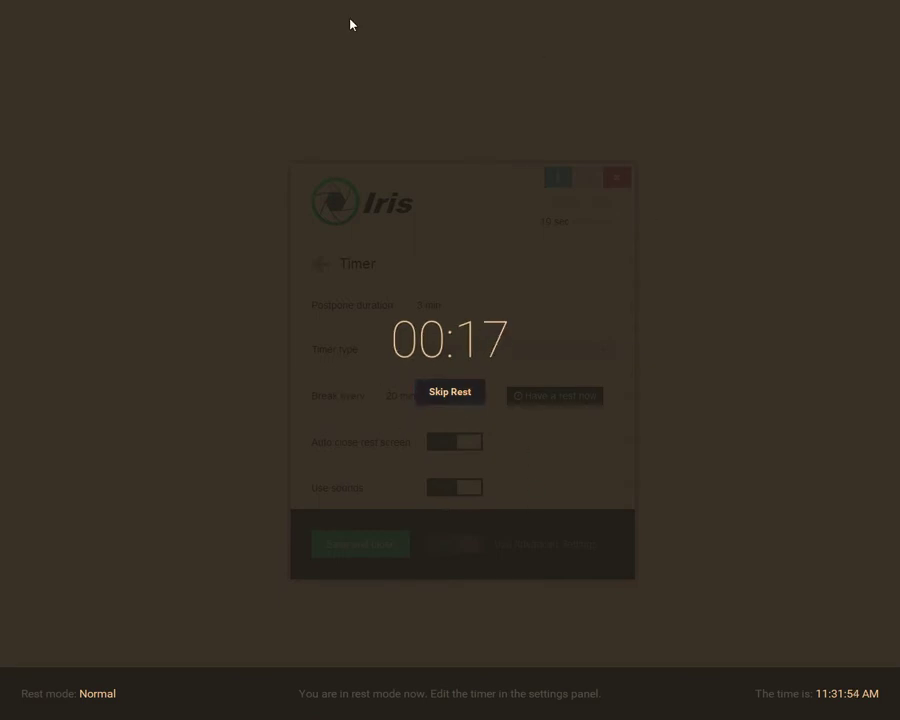
{"action": "left_click", "coordinate": [448, 396]}
{"action": "left_click", "coordinate": [322, 268]}
- Pick an option in the Rest screen settings and return to the settings list
{"action": "left_click", "coordinate": [388, 372]}
{"action": "left_click", "coordinate": [432, 318]}
{"action": "left_click", "coordinate": [452, 380]}
{"action": "left_click", "coordinate": [319, 270]}
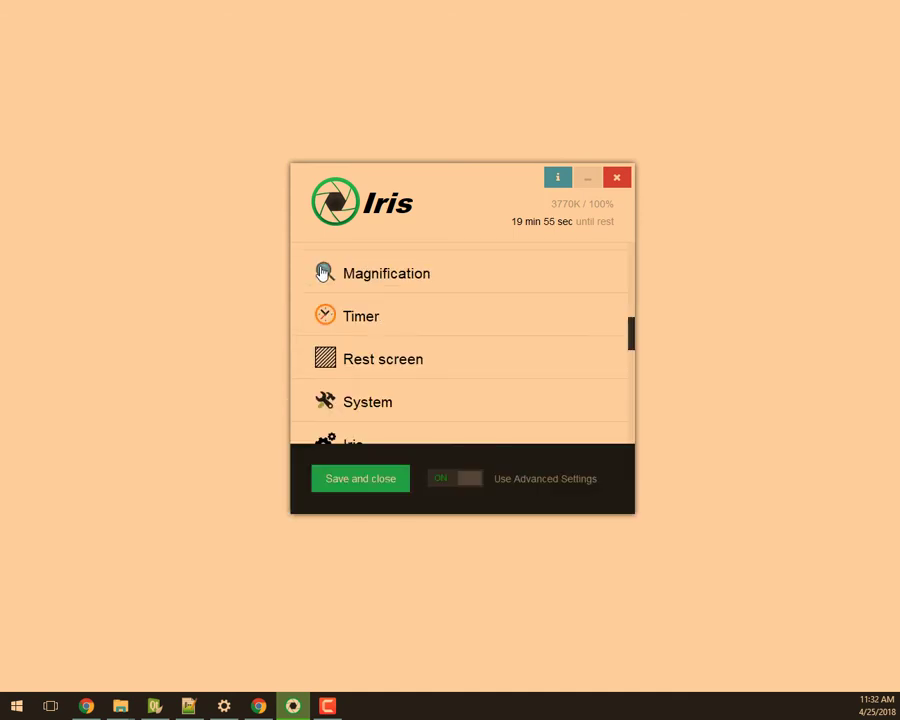
- Preview the rest screen by starting a break from the Timer settings, then skip the break and return to the settings list
{"action": "left_click", "coordinate": [372, 320]}
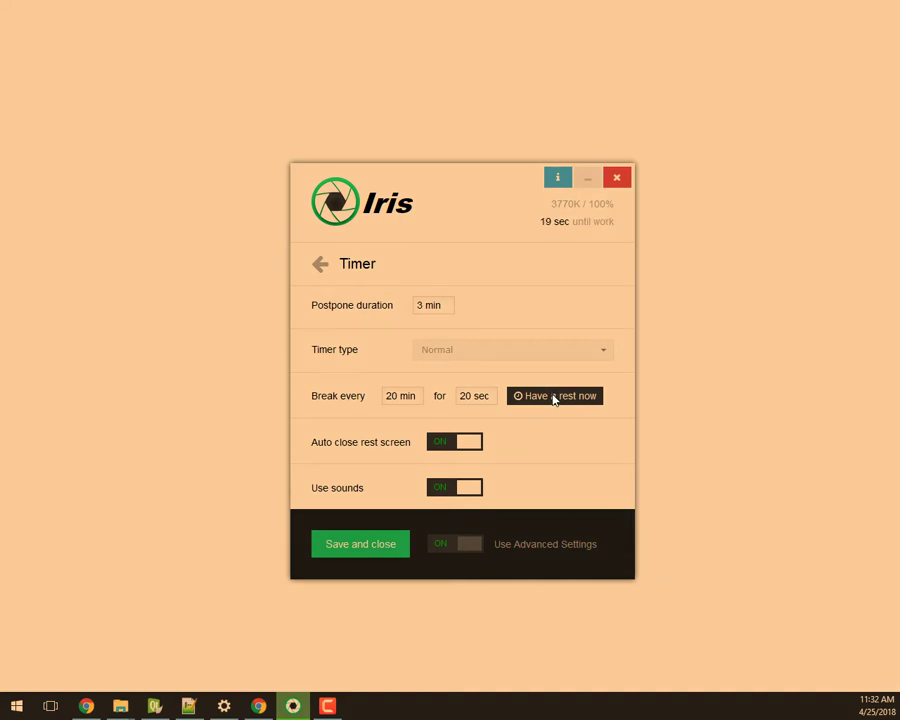
{"action": "left_click", "coordinate": [553, 396]}
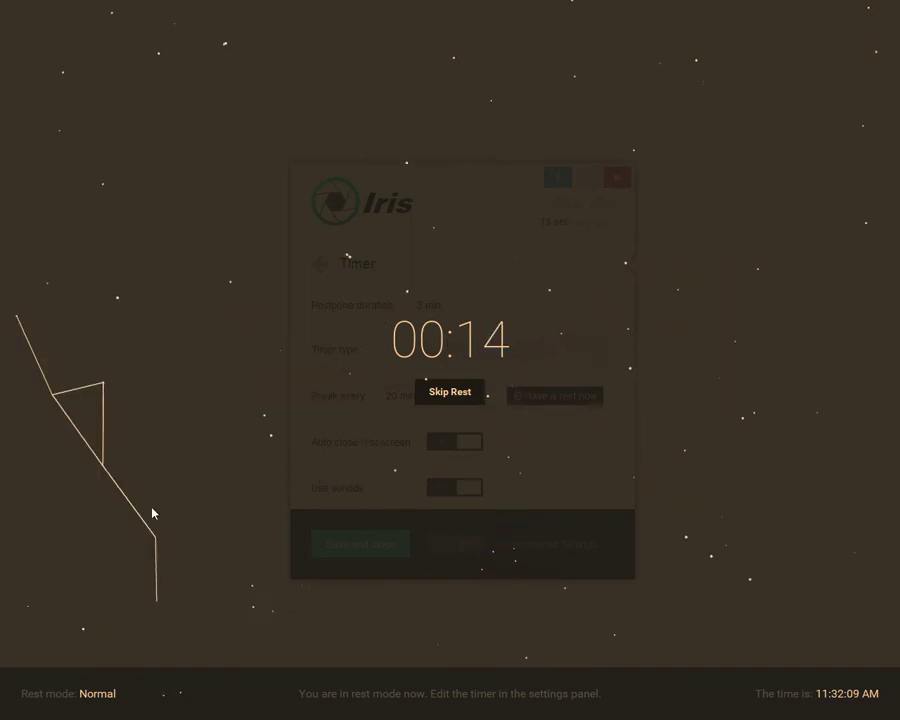
{"action": "left_click", "coordinate": [452, 392]}
{"action": "left_click", "coordinate": [322, 264]}
- Look through the System, Iris and Shortcuts settings, returning to the settings list after each
{"action": "scroll", "coordinate": [400, 360], "scroll_direction": "down", "scroll_amount": 1}
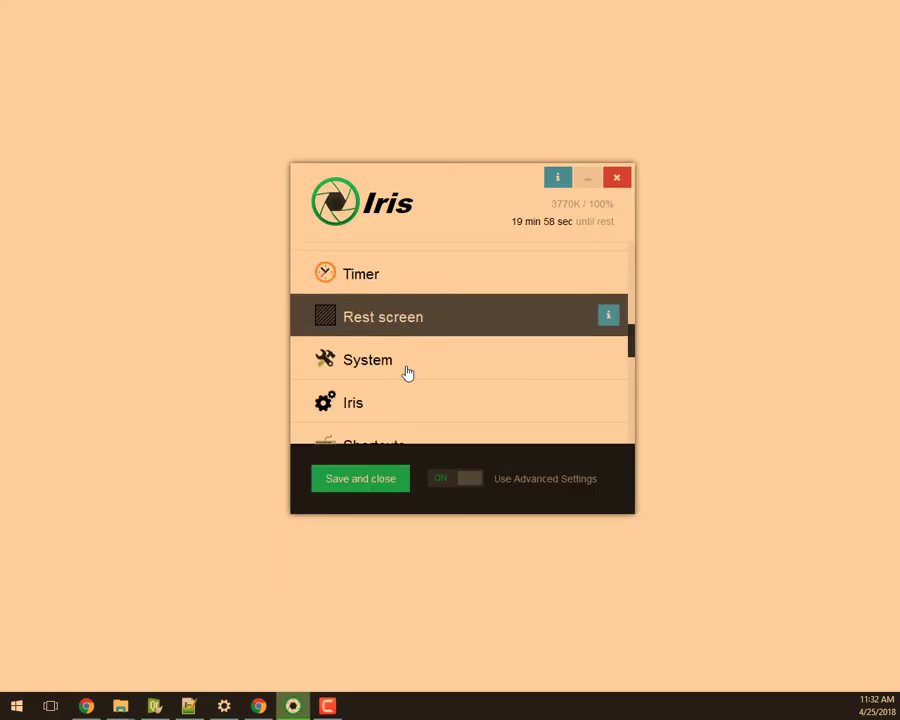
{"action": "left_click", "coordinate": [405, 365]}
{"action": "left_click", "coordinate": [330, 267]}
{"action": "scroll", "coordinate": [388, 350], "scroll_direction": "down", "scroll_amount": 1}
{"action": "left_click", "coordinate": [368, 358]}
{"action": "left_click", "coordinate": [321, 262]}
{"action": "left_click", "coordinate": [368, 410]}
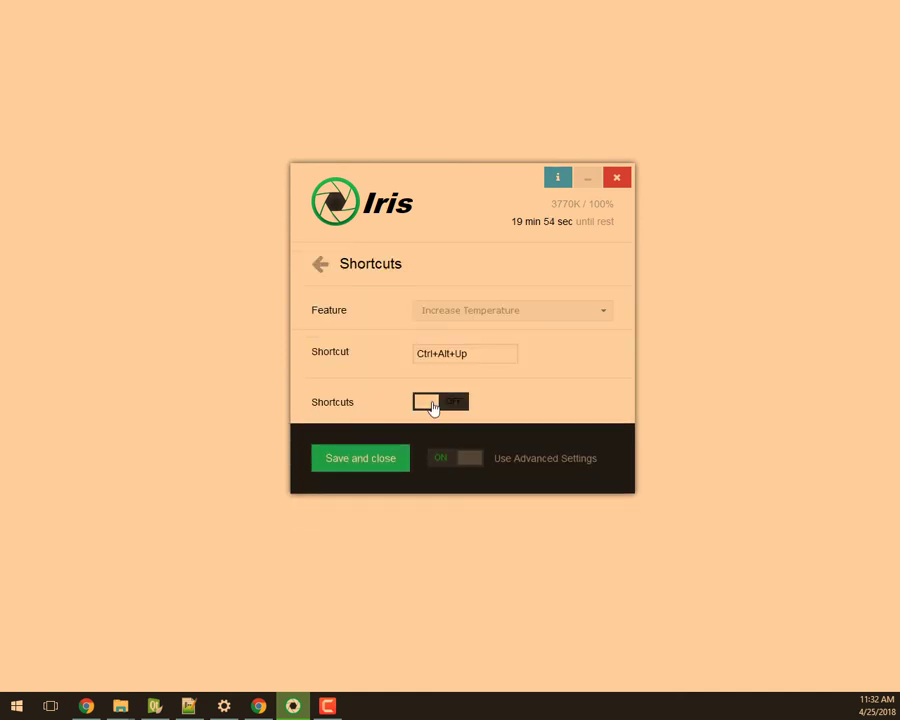
{"action": "left_click", "coordinate": [322, 266]}
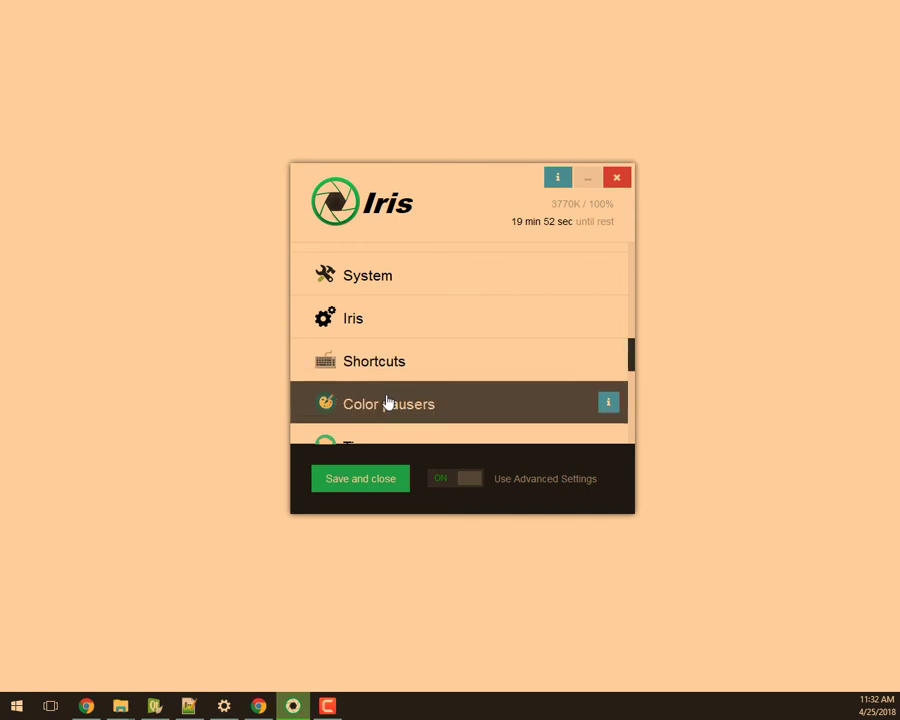
- Look at the Color pausers and Timer pausers settings and return to the settings list
{"action": "left_click", "coordinate": [387, 401]}
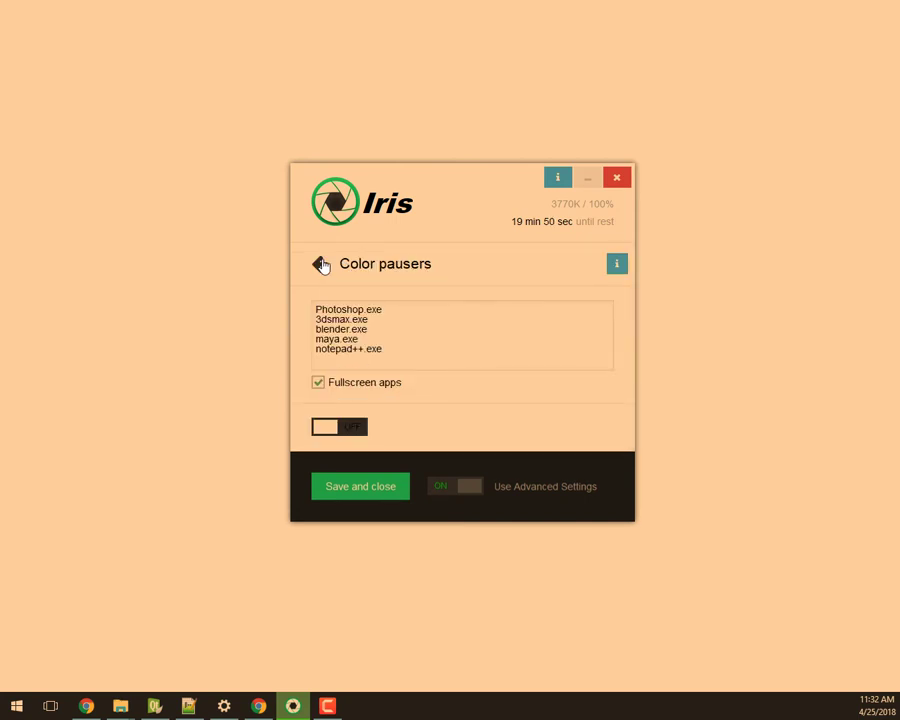
{"action": "left_click", "coordinate": [321, 264]}
{"action": "left_click", "coordinate": [393, 366]}
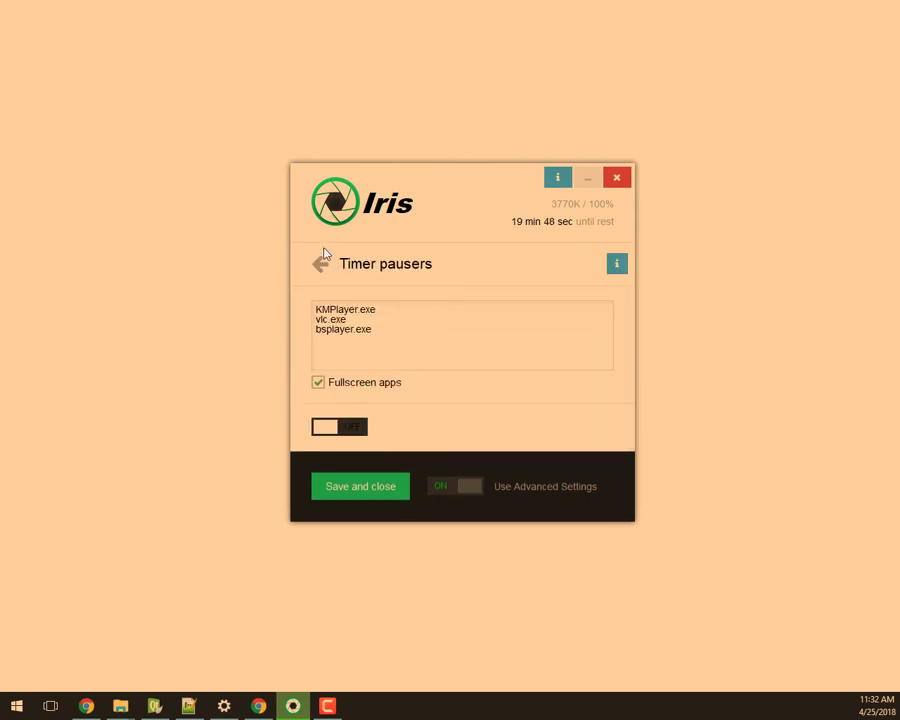
{"action": "left_click", "coordinate": [321, 264]}
- Switch the interface language to Русский in the Language settings
{"action": "scroll", "coordinate": [421, 310], "scroll_direction": "down", "scroll_amount": 3}
{"action": "scroll", "coordinate": [411, 335], "scroll_direction": "down", "scroll_amount": 4}
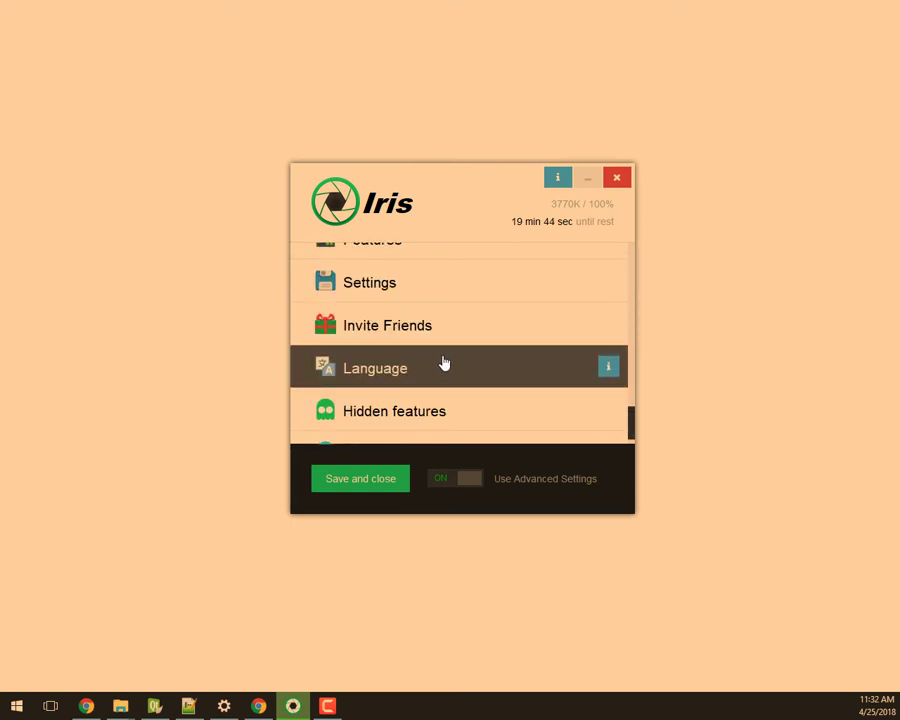
{"action": "scroll", "coordinate": [445, 366], "scroll_direction": "down", "scroll_amount": 1}
{"action": "left_click", "coordinate": [369, 340]}
{"action": "left_click", "coordinate": [435, 312]}
{"action": "left_click", "coordinate": [438, 357]}
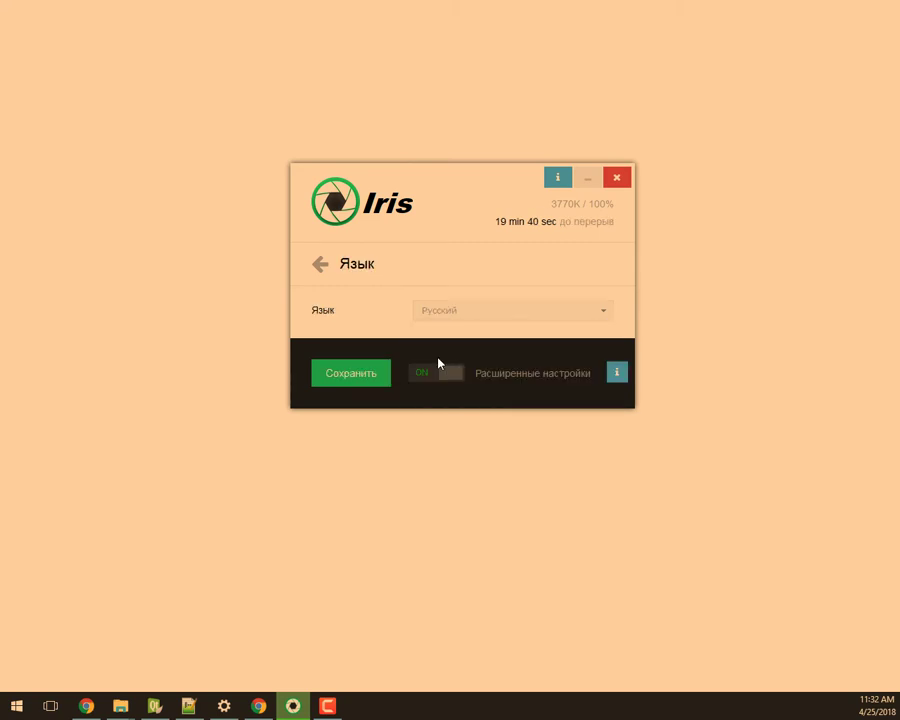
- Cycle through the other interface languages, including 中文, 日本語 and Українська, restore English and return to the settings list
{"action": "key", "text": "Down"}
{"action": "key", "text": "Down"}
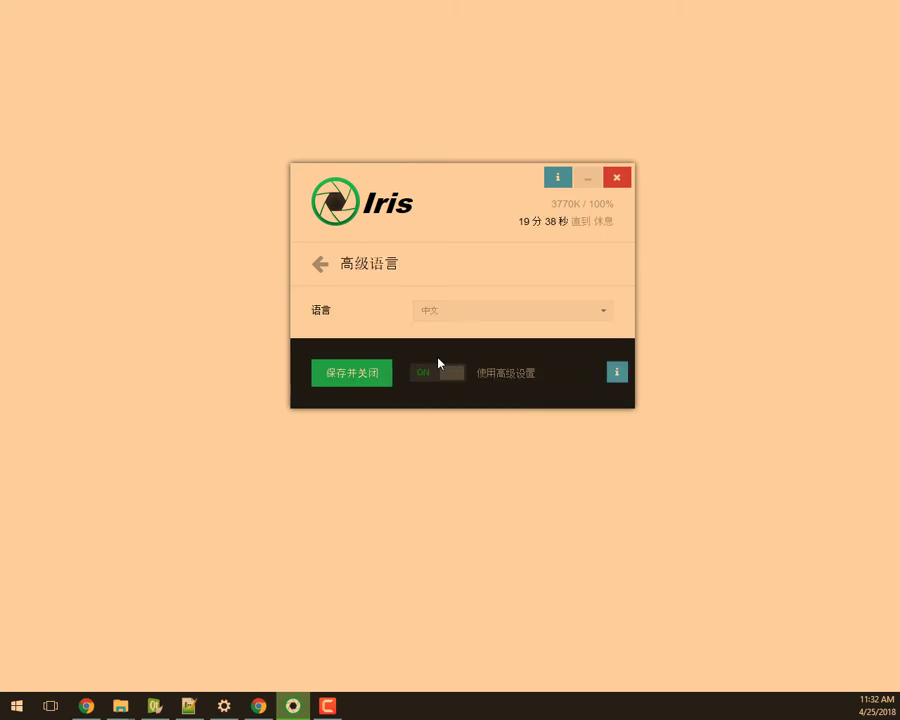
{"action": "key", "text": "Down"}
{"action": "key", "text": "Down"}
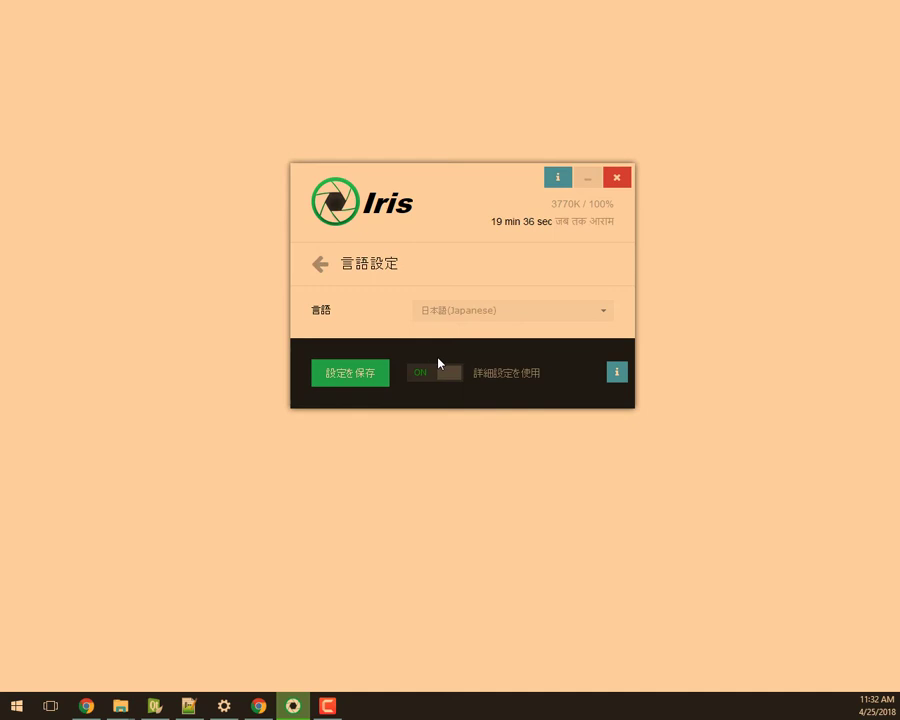
{"action": "key", "text": "Down"}
{"action": "key", "text": "Down"}
{"action": "key", "text": "Down"}
{"action": "key", "text": "Down"}
{"action": "key", "text": "Down"}
{"action": "key", "text": "Down"}
{"action": "key", "text": "Down"}
{"action": "key", "text": "Down"}
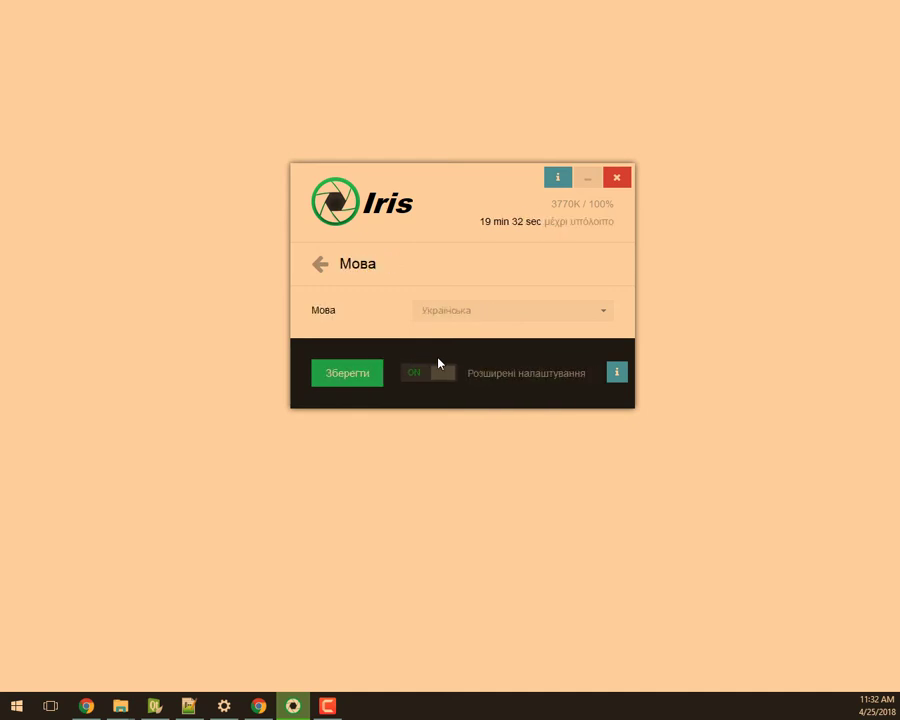
{"action": "key", "text": "Down"}
{"action": "key", "text": "Down"}
{"action": "key", "text": "Down"}
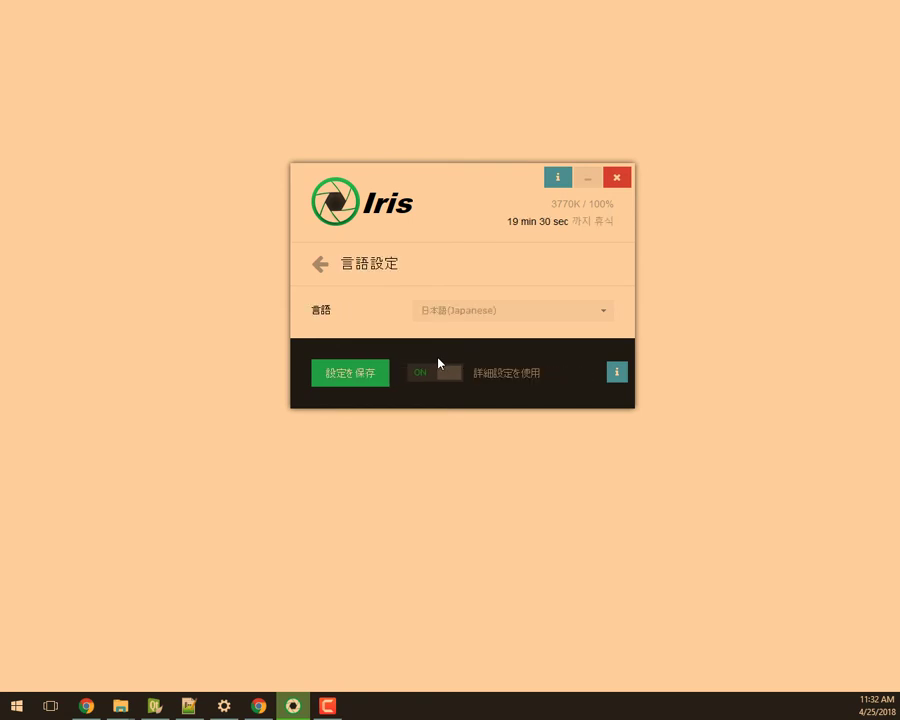
{"action": "key", "text": "Down"}
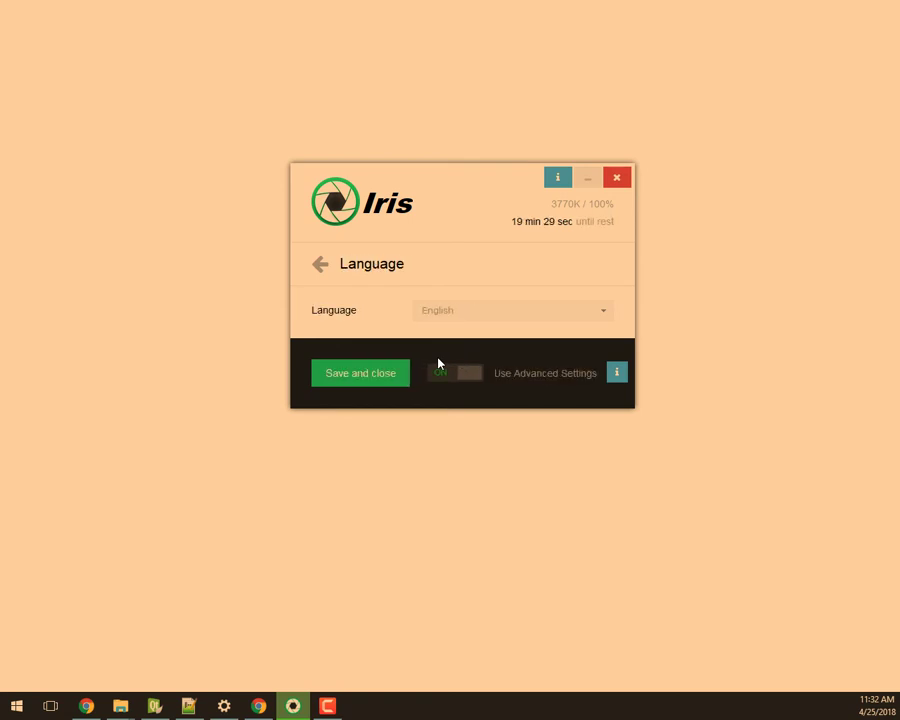
{"action": "left_click", "coordinate": [320, 266]}
- Look through the whole list of advanced settings, from Blue light down to Features and back
{"action": "left_click", "coordinate": [382, 386]}
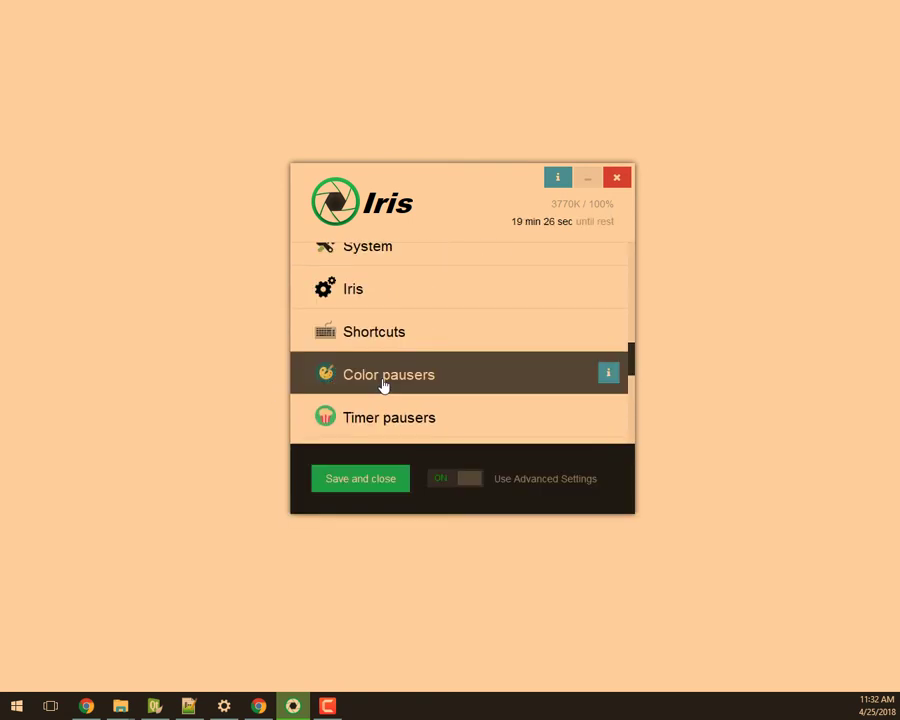
{"action": "scroll", "coordinate": [384, 385], "scroll_direction": "up", "scroll_amount": 5}
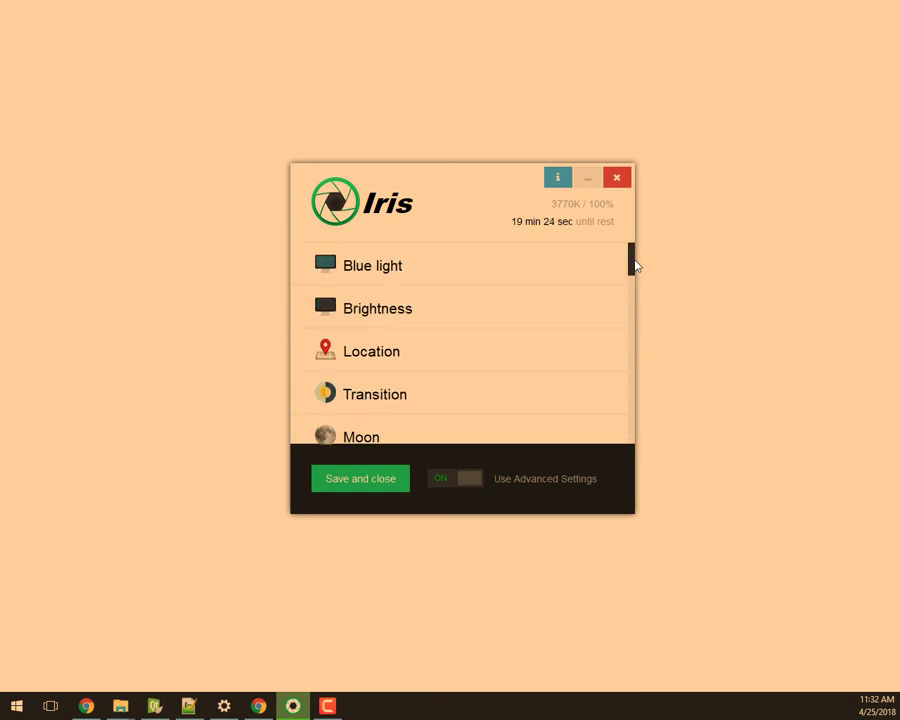
{"action": "left_click_drag", "start_coordinate": [631, 262], "coordinate": [638, 238]}
{"action": "scroll", "coordinate": [366, 425], "scroll_direction": "down", "scroll_amount": 5}
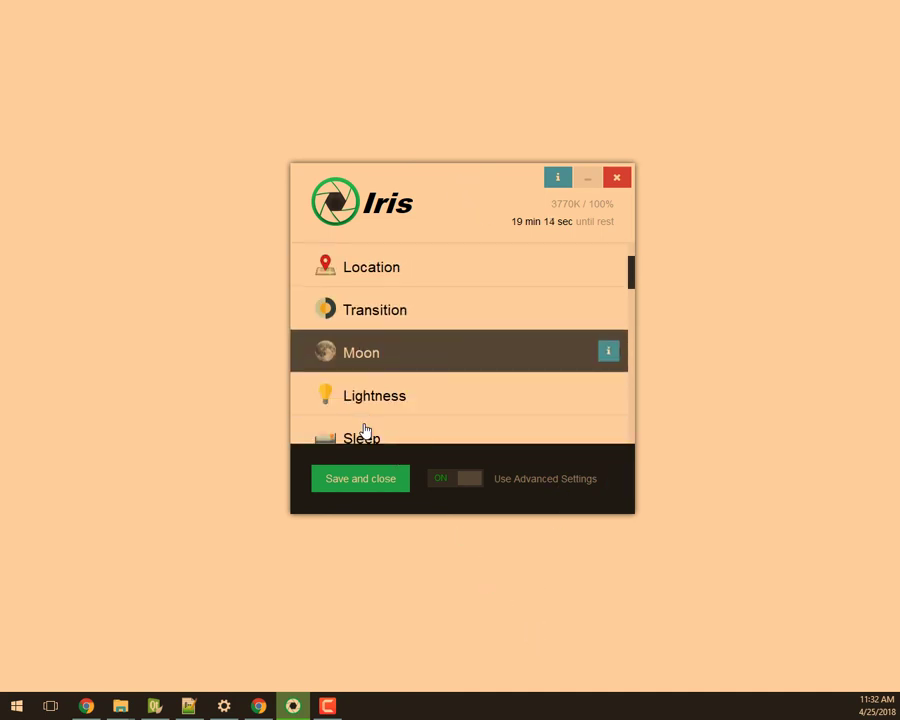
{"action": "scroll", "coordinate": [412, 356], "scroll_direction": "down", "scroll_amount": 10}
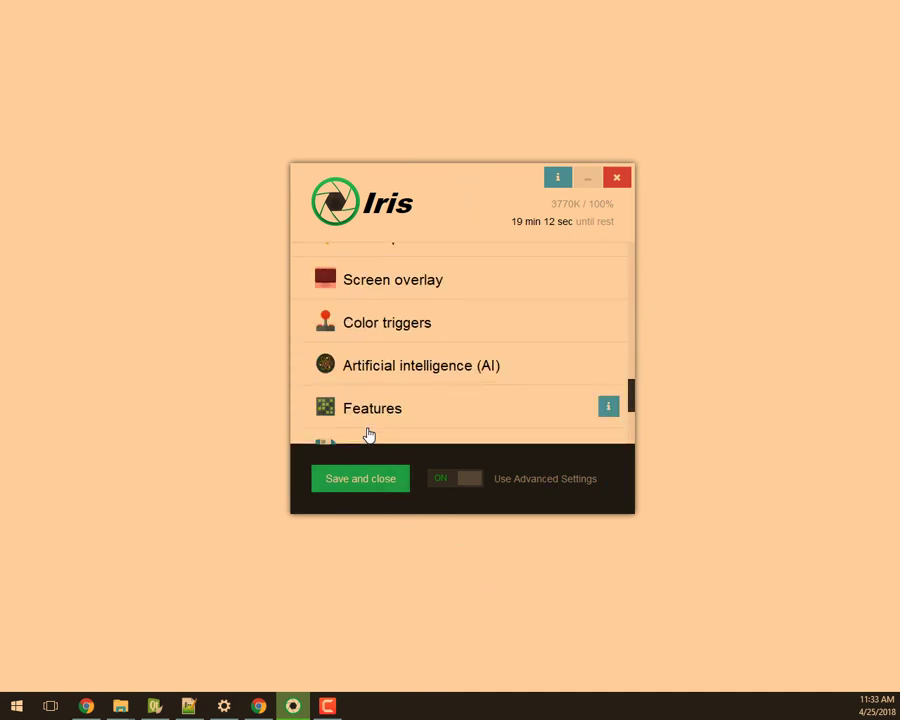
{"action": "scroll", "coordinate": [370, 420], "scroll_direction": "up", "scroll_amount": 4}
{"action": "scroll", "coordinate": [370, 400], "scroll_direction": "up", "scroll_amount": 8}
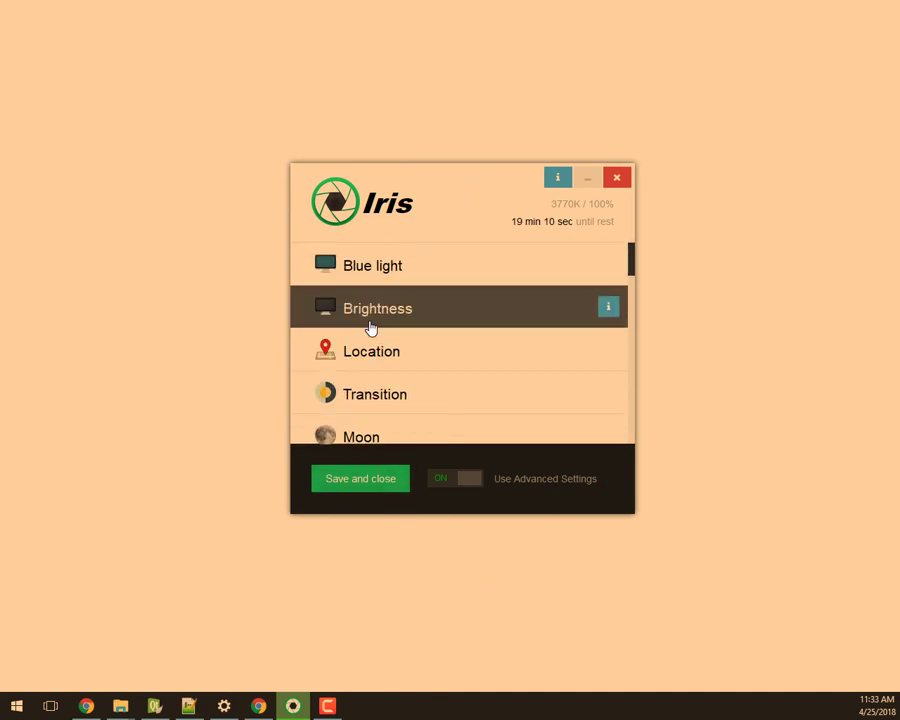
- Turn off the advanced settings and set the timer to Off
{"action": "left_click", "coordinate": [466, 478]}
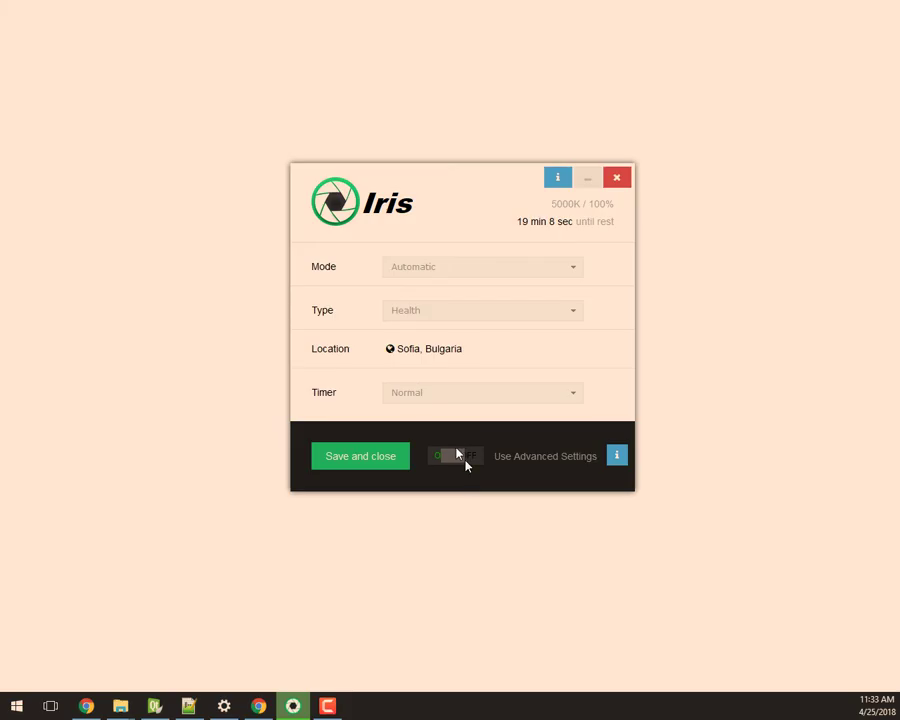
{"action": "left_click", "coordinate": [418, 394]}
{"action": "left_click", "coordinate": [407, 420]}
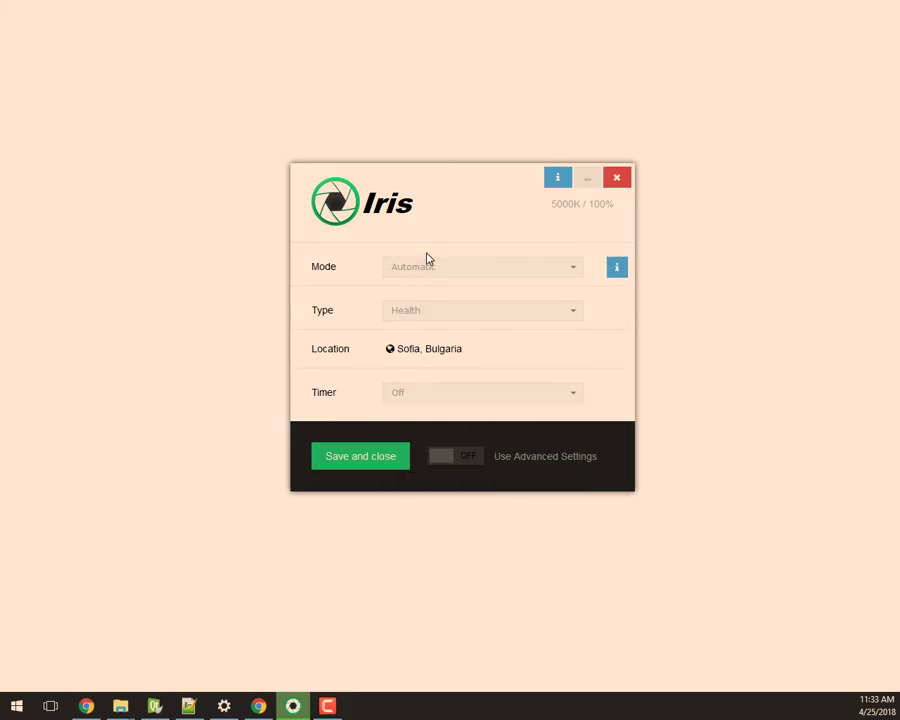
- Set the display mode to Paused
{"action": "left_click", "coordinate": [418, 266]}
{"action": "left_click", "coordinate": [410, 333]}
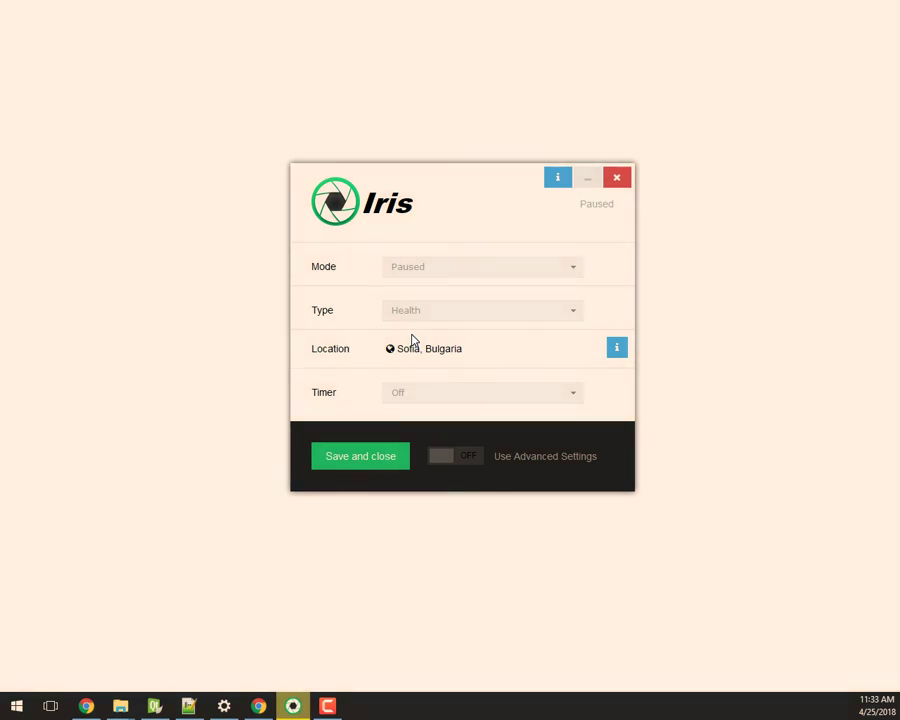